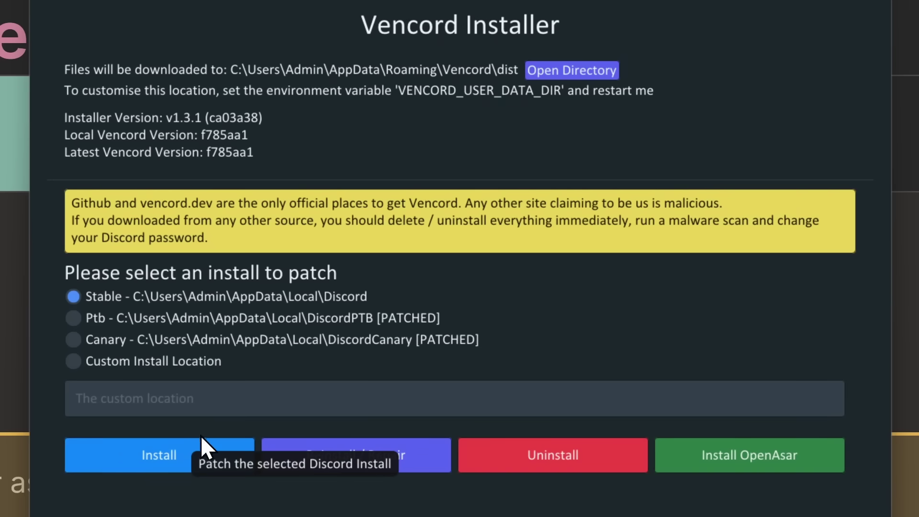
Patch the Stable Discord install with Vencord in Vencord Installer.
left_click(205, 441)
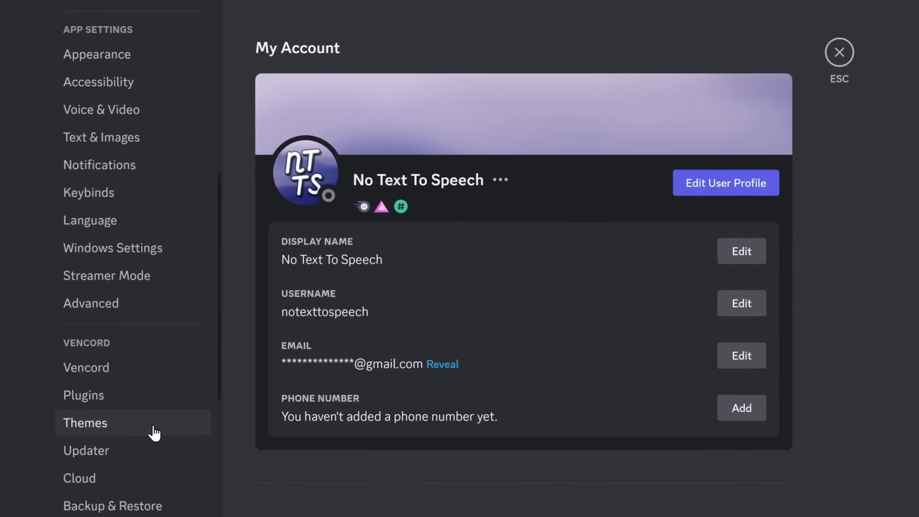
Search 'Fake' in Vencord Plugins and enable the FakeNitro plugin.
left_click(100, 399)
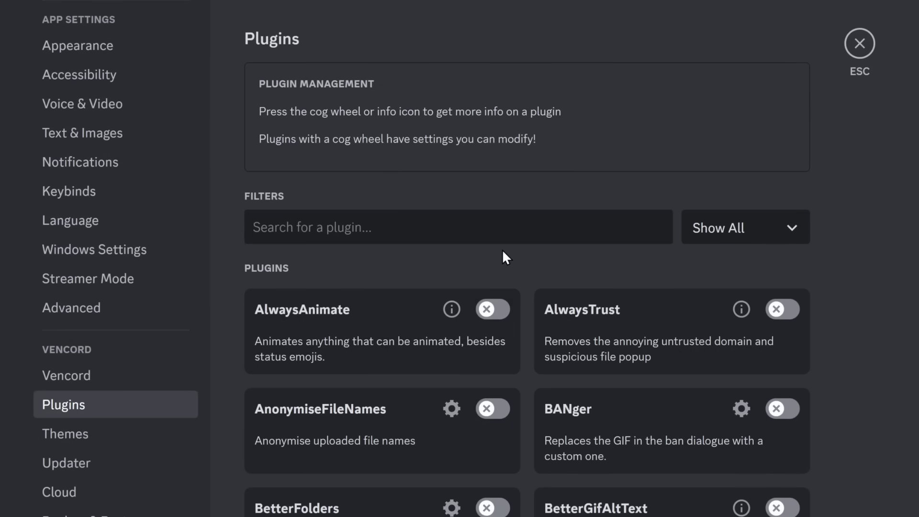
type("Fake")
left_click(491, 309)
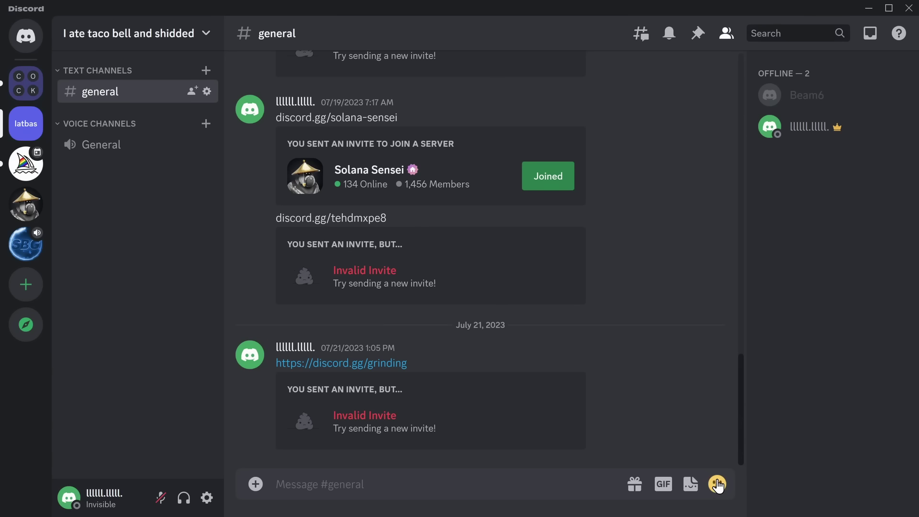
Send the animated partyblob emoji in #general.
left_click(717, 485)
left_click(485, 290)
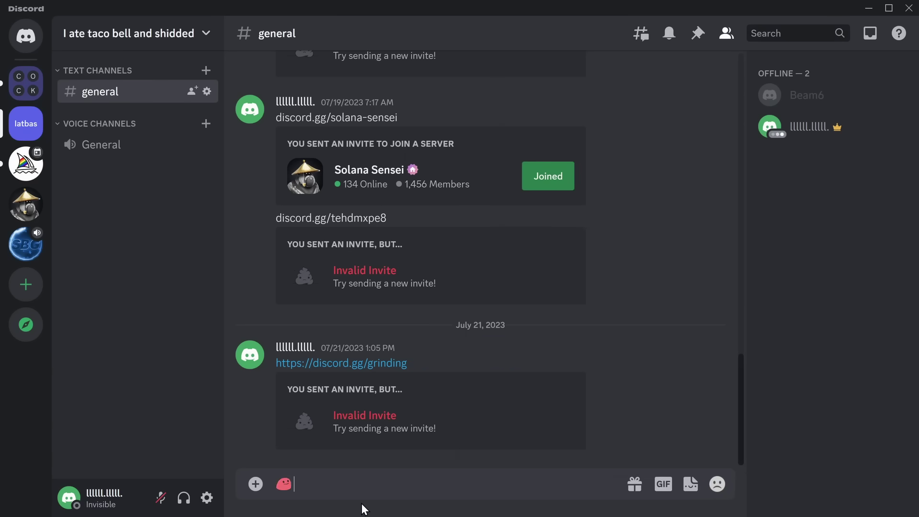
key("Return")
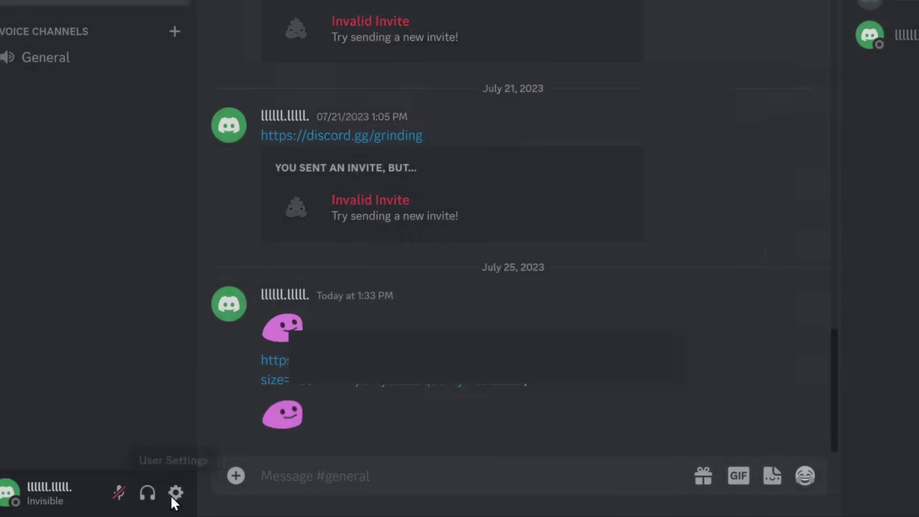
Apply the pink Cotton Candy colour theme in Appearance settings.
left_click(172, 495)
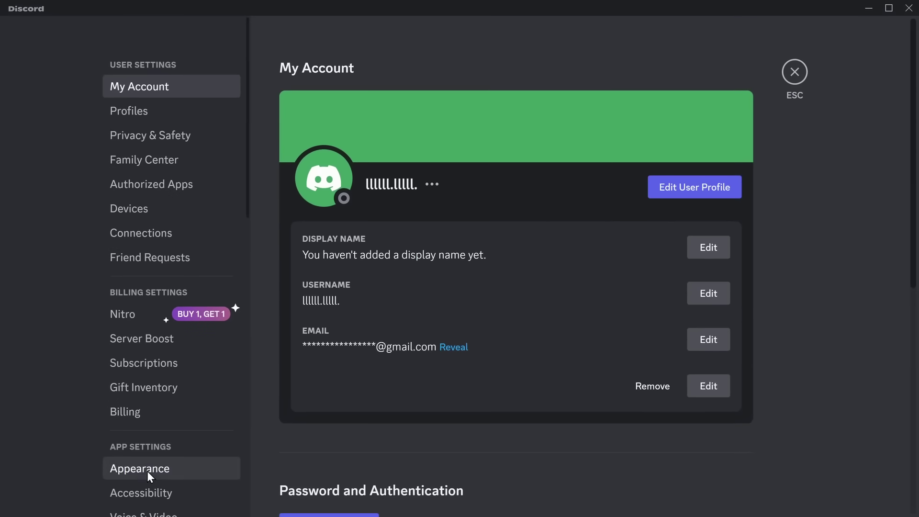
left_click(144, 469)
scroll(406, 367, "down", 1)
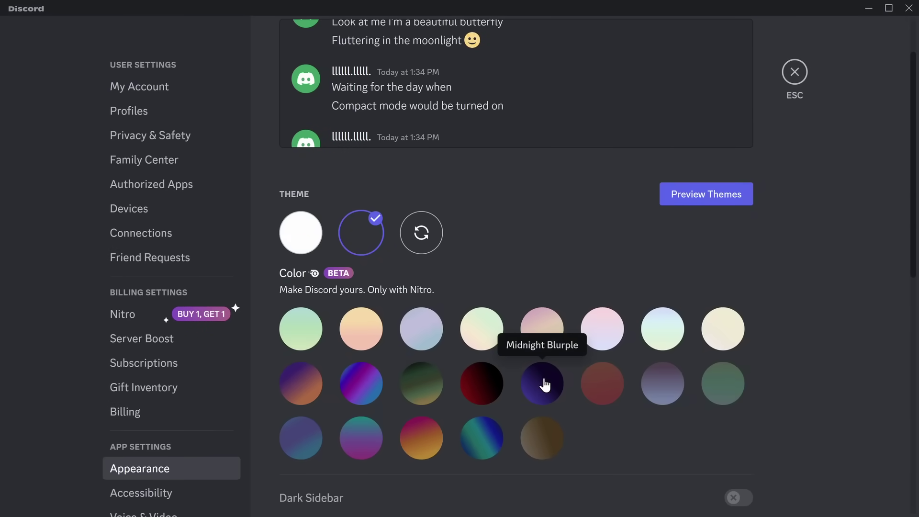
left_click(602, 339)
Start a screen share and go live at Source resolution, 60 FPS.
left_click(794, 72)
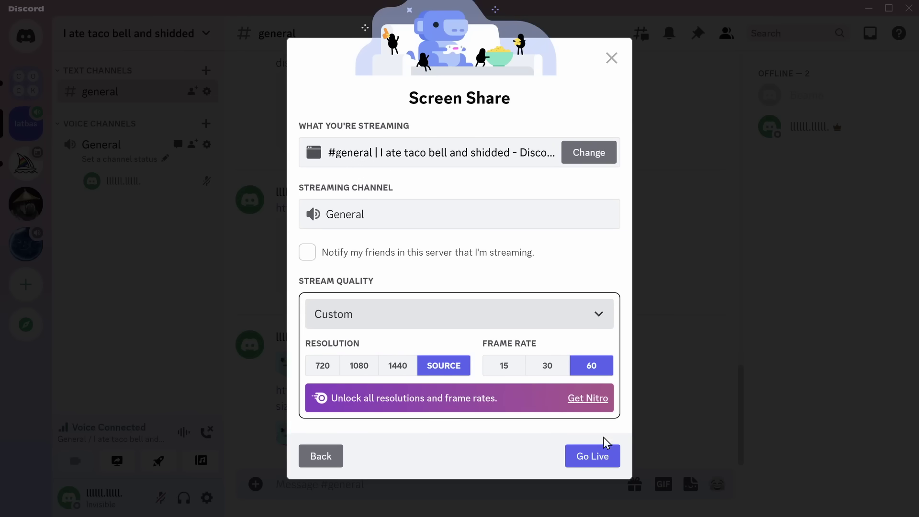
left_click(602, 457)
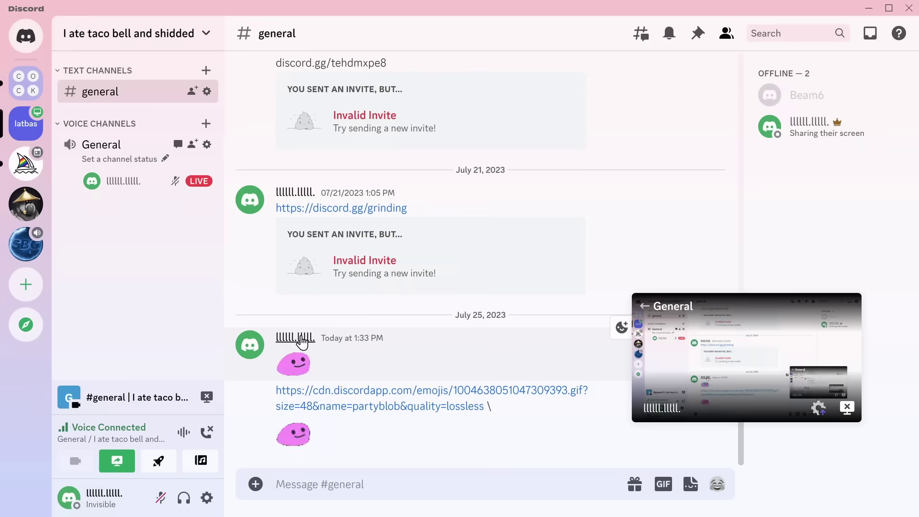
left_click(300, 339)
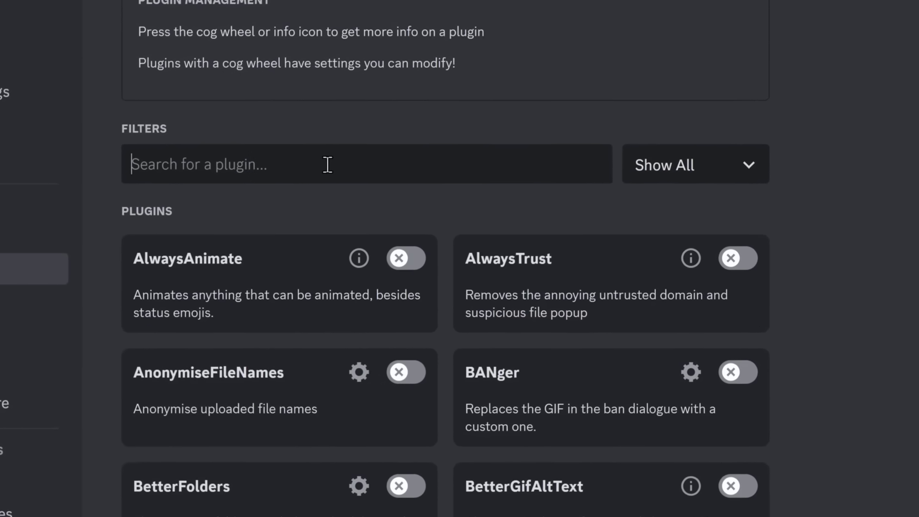
Search 'NSFW' in Plugins and enable NSFWGateBypass.
type("NSFW")
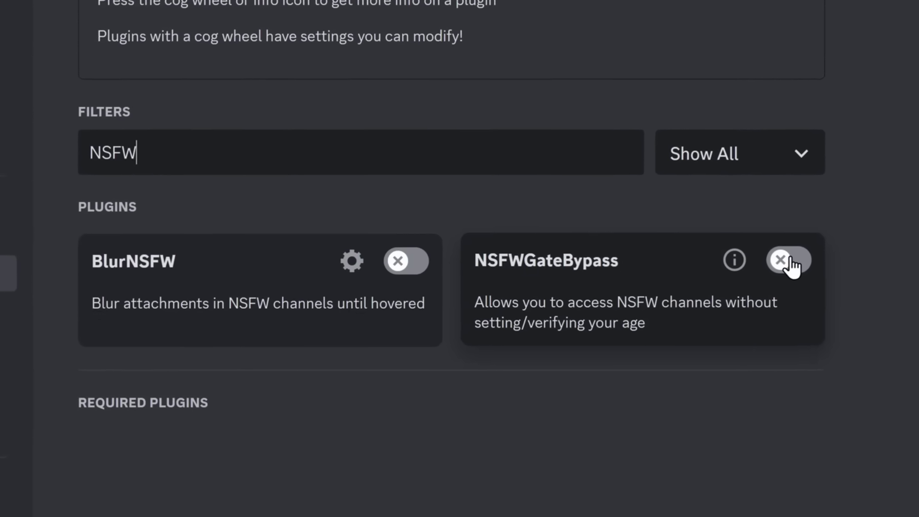
left_click(788, 260)
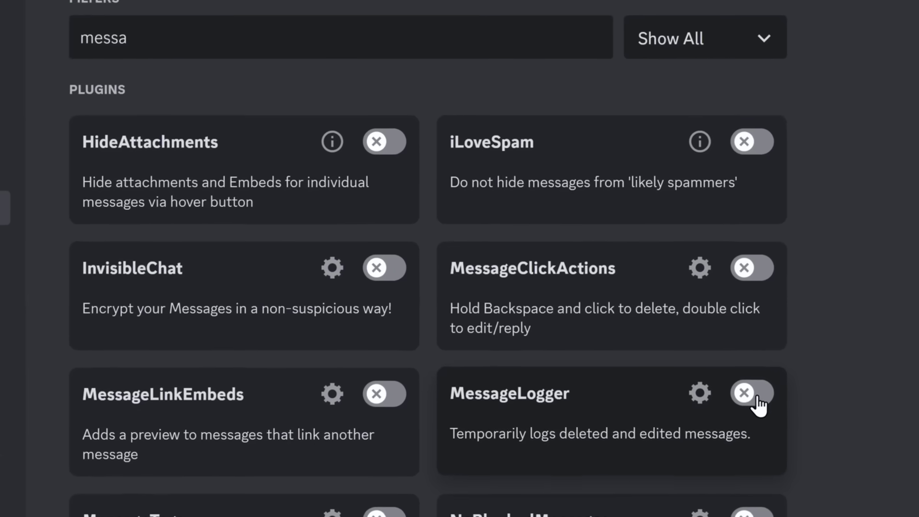
Enable the MessageLogger plugin in the Vencord plugin list.
left_click(763, 401)
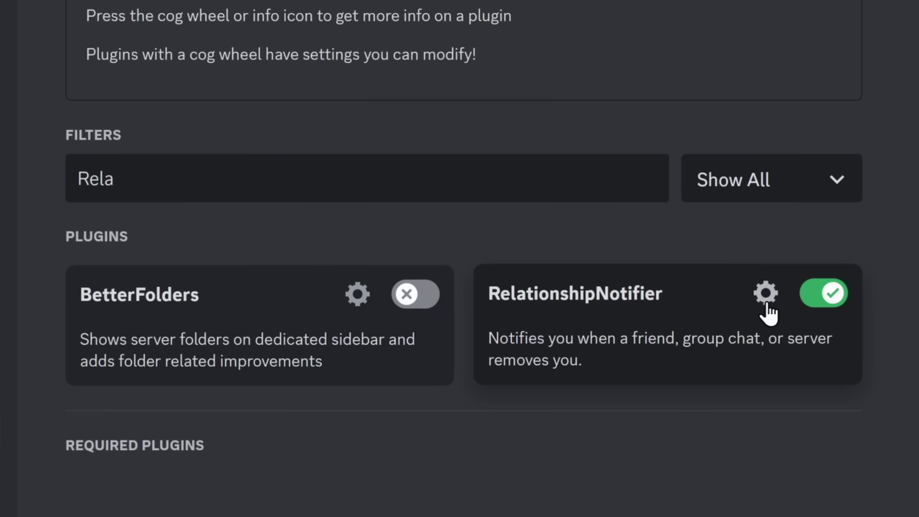
Save RelationshipNotifier's settings and return to the server chat.
left_click(765, 296)
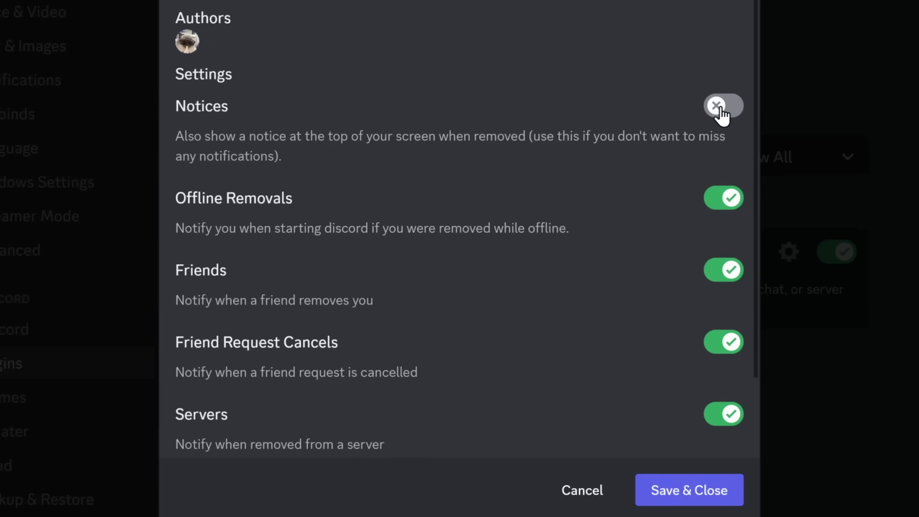
left_click(707, 486)
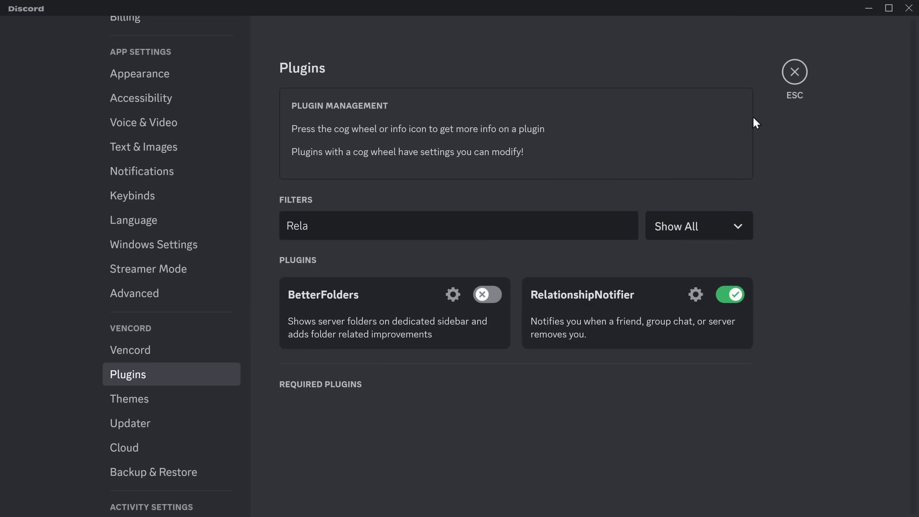
left_click(794, 73)
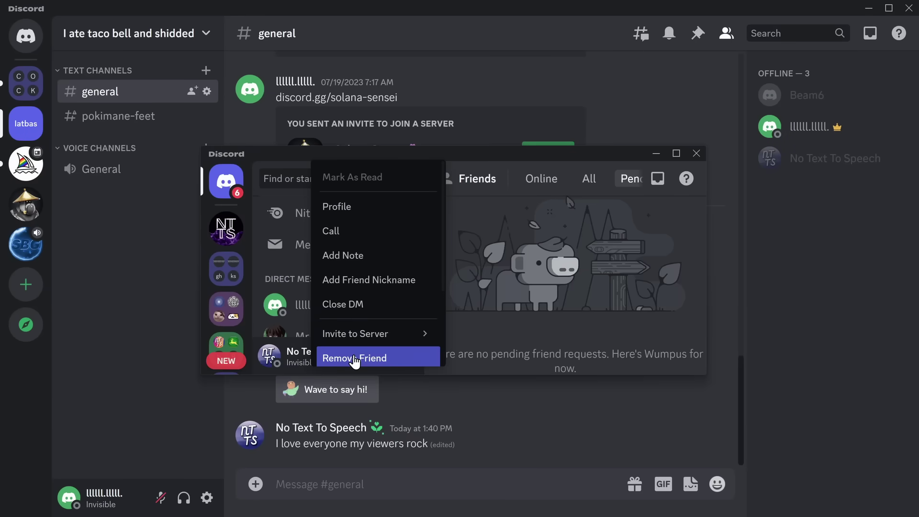
On the second account, unfriend the main account and remove it from Saturday Night Sleepover.
left_click(354, 357)
left_click(539, 307)
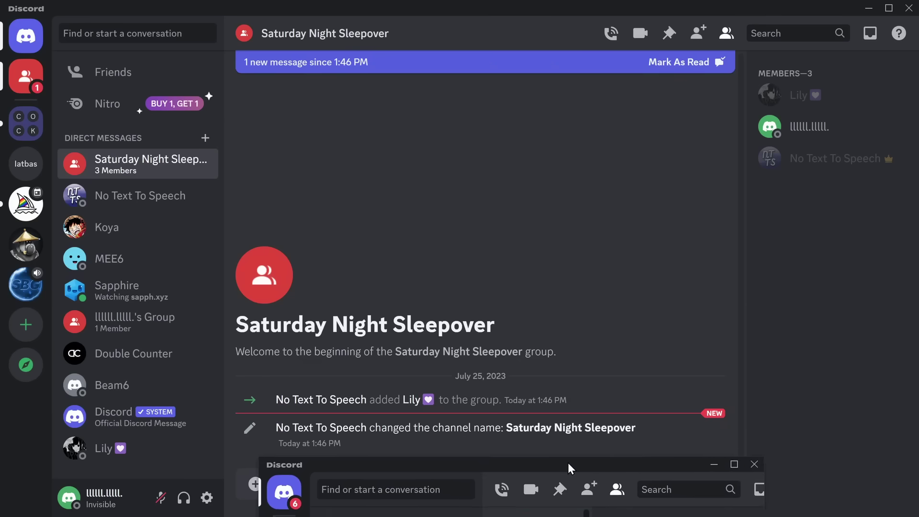
left_click_drag(568, 463, 519, 155)
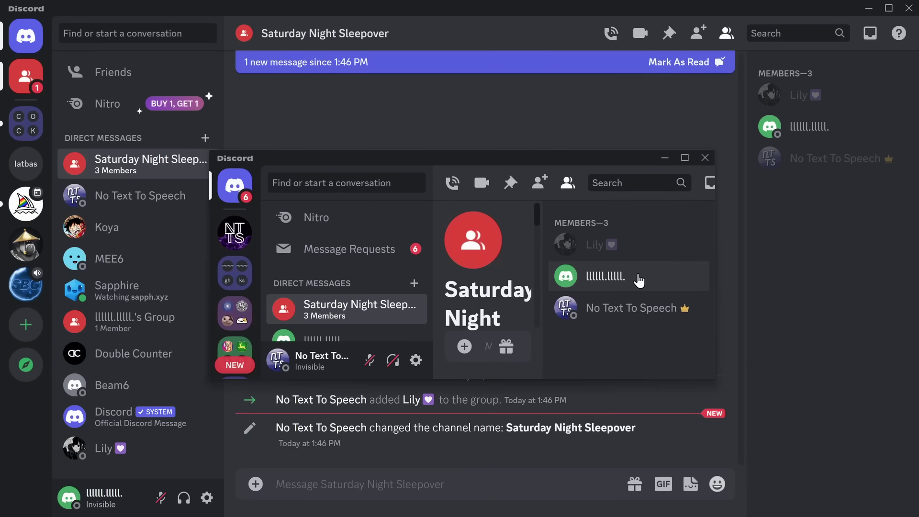
right_click(636, 278)
left_click(591, 336)
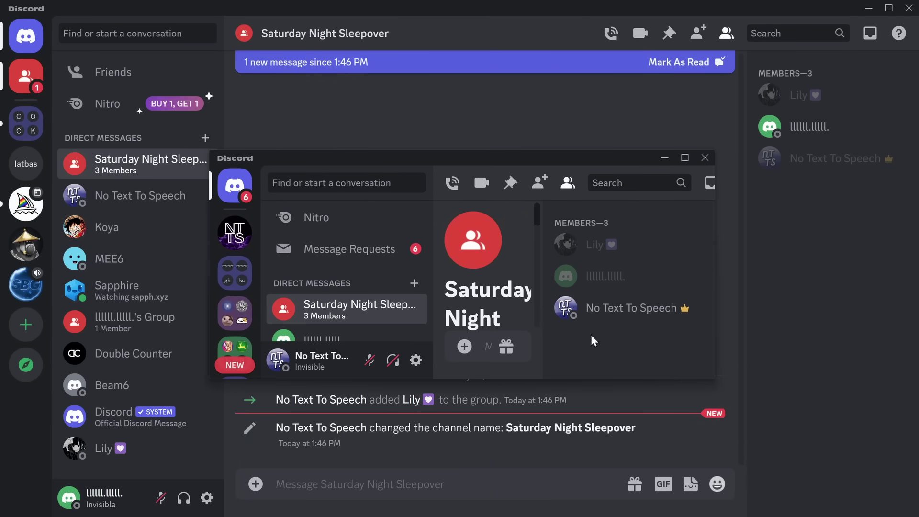
left_click(438, 1)
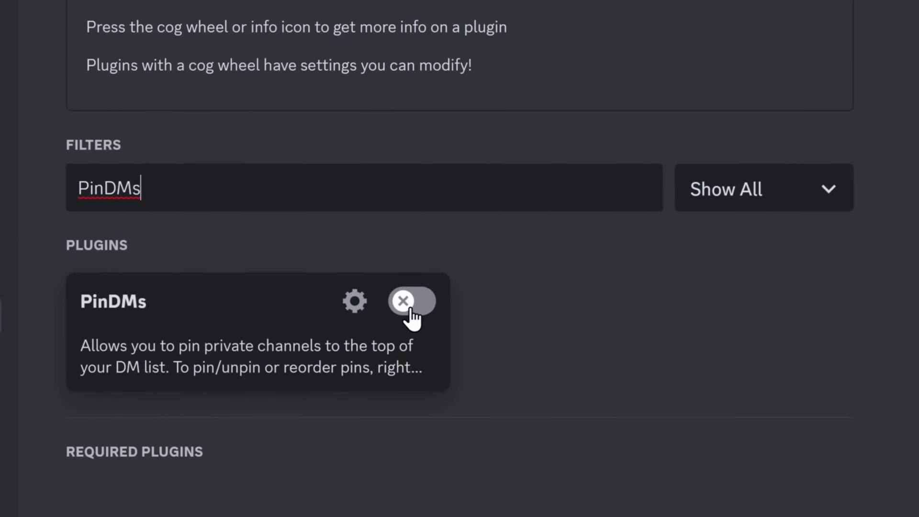
Enable PinDMs, then pin the top, middle and bottom DM conversations.
left_click(415, 302)
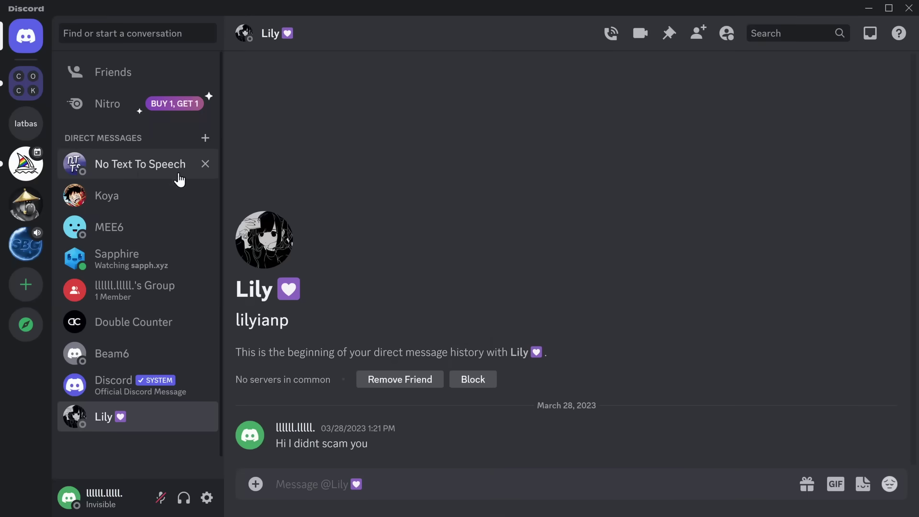
right_click(131, 174)
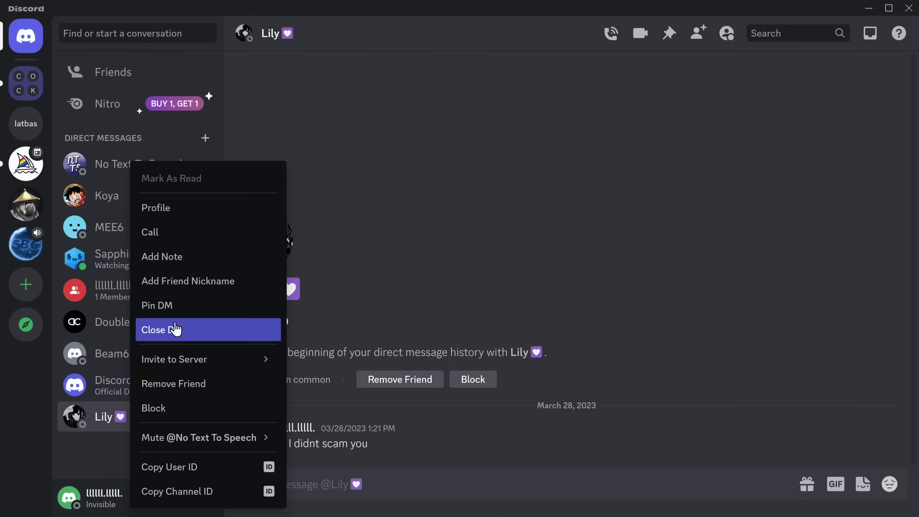
left_click(165, 312)
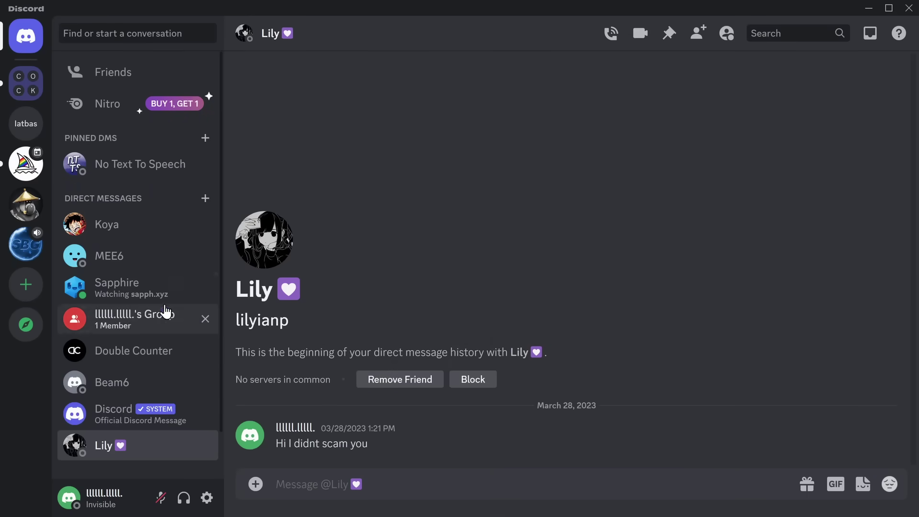
right_click(113, 380)
left_click(128, 306)
right_click(113, 447)
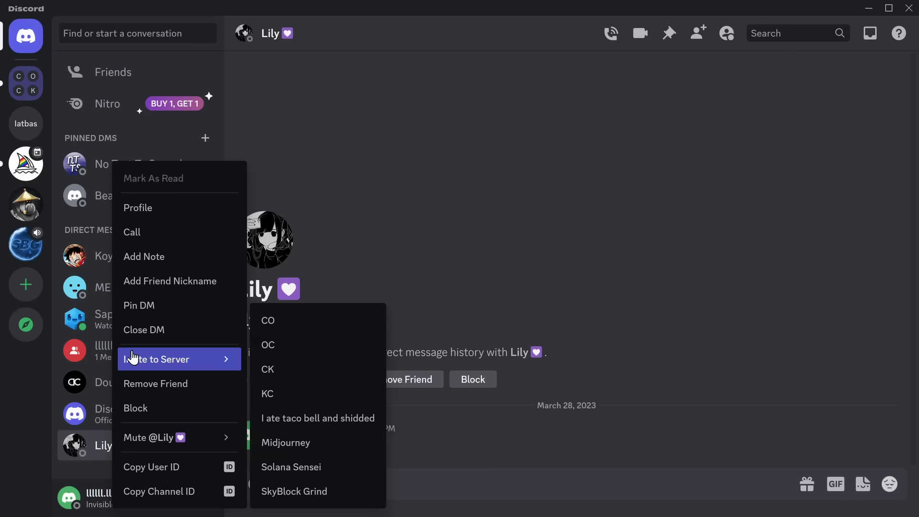
left_click(138, 306)
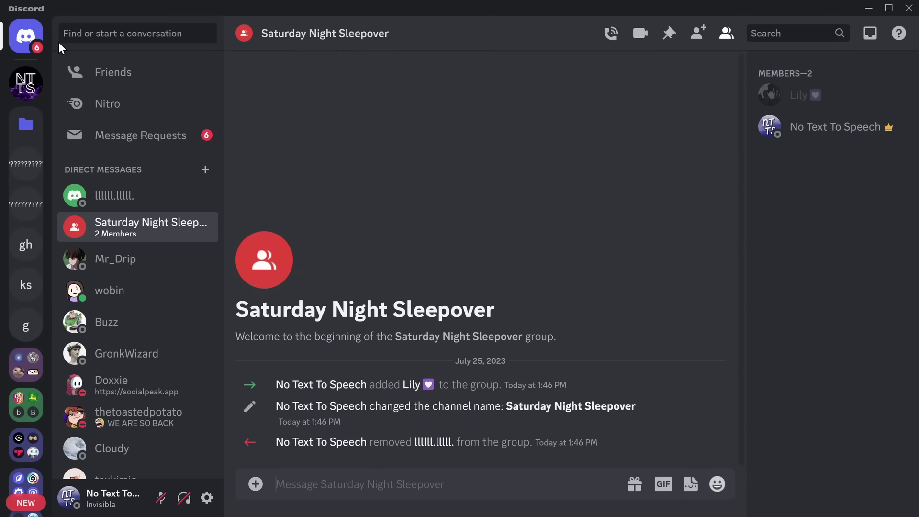
scroll(139, 246, "down", 10)
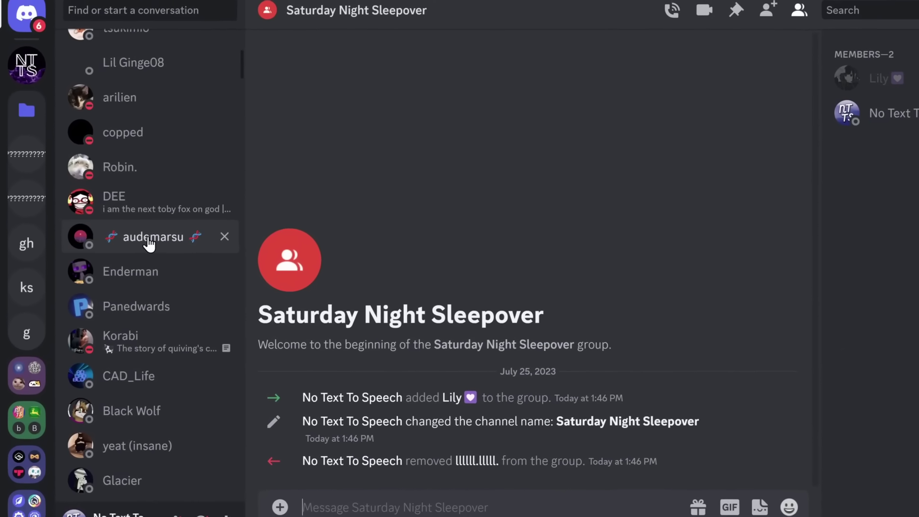
scroll(149, 243, "down", 10)
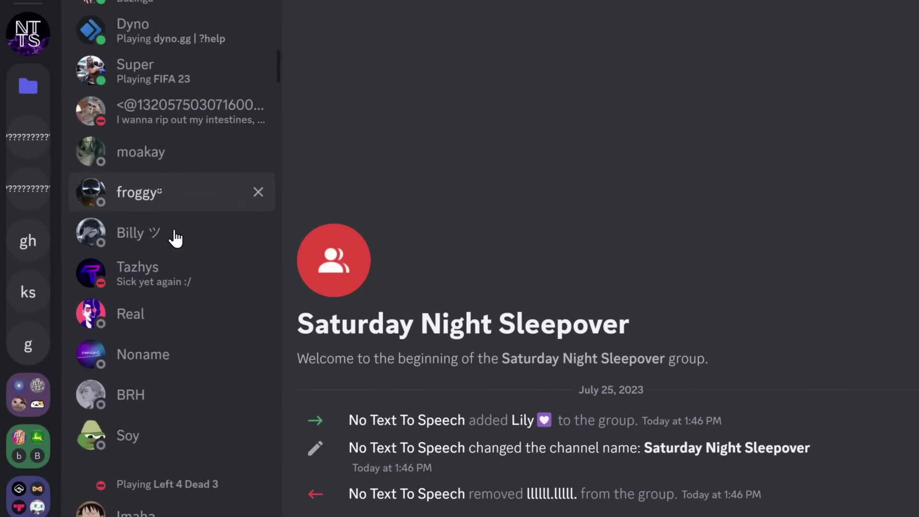
scroll(177, 239, "down", 10)
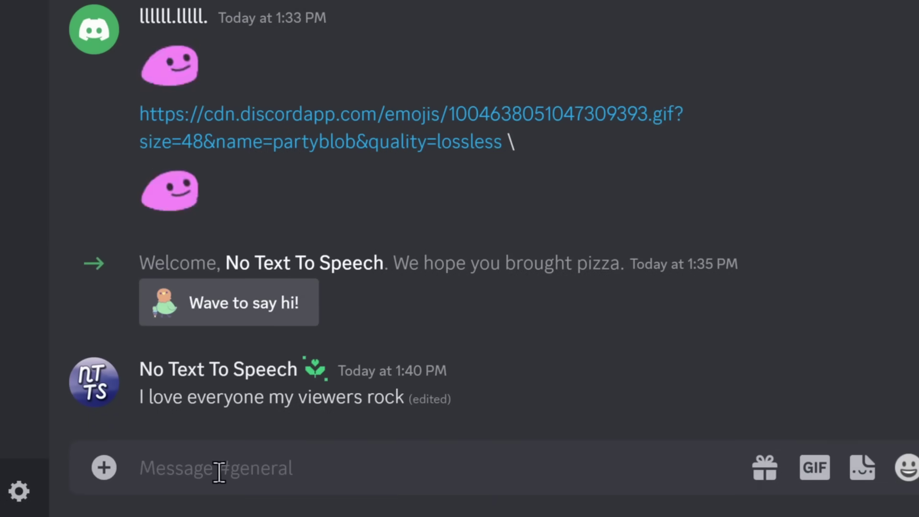
Run /create friend invite in #general and select the generated link.
type("/crea")
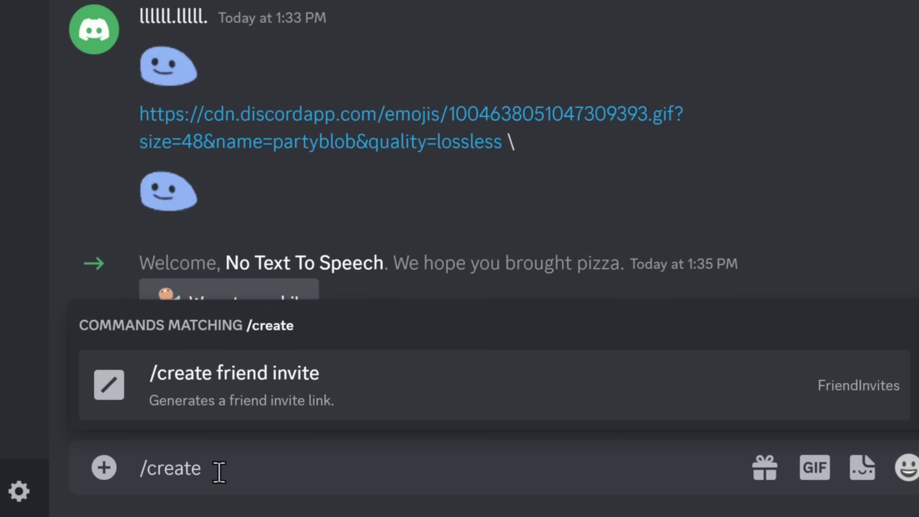
type("te")
key("Tab")
key("Return")
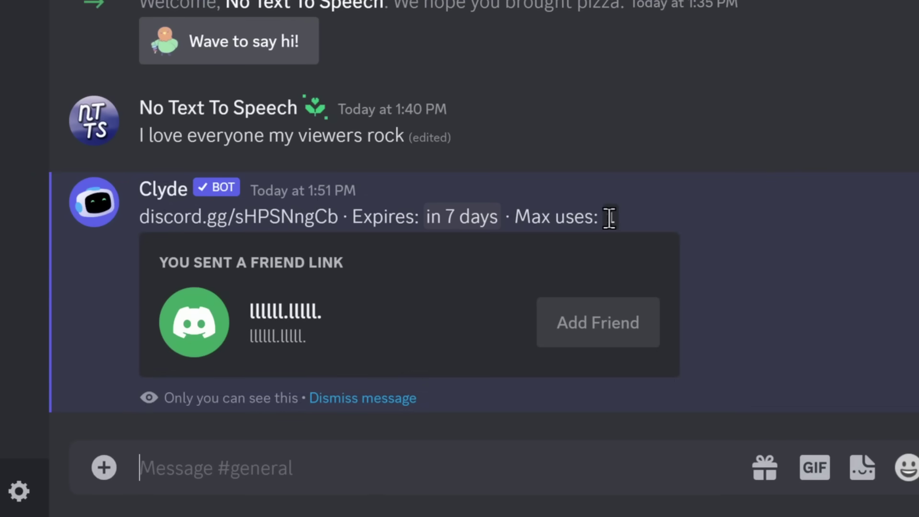
left_click_drag(338, 218, 140, 218)
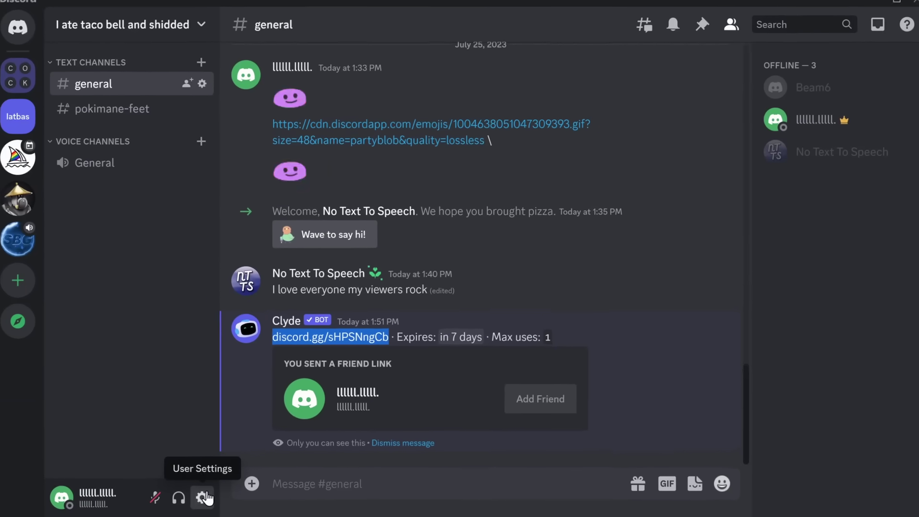
Review Friend Requests settings, then add the friend from the second account.
left_click(19, 491)
left_click(151, 260)
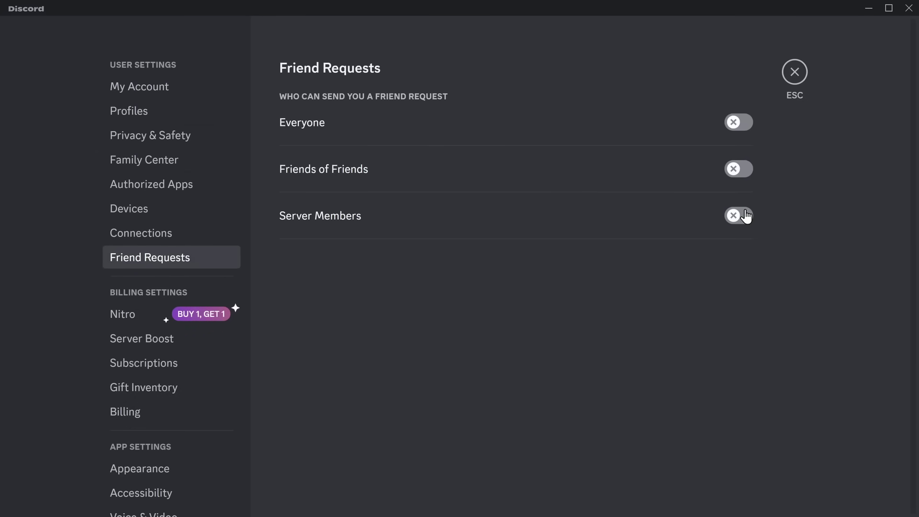
left_click(795, 73)
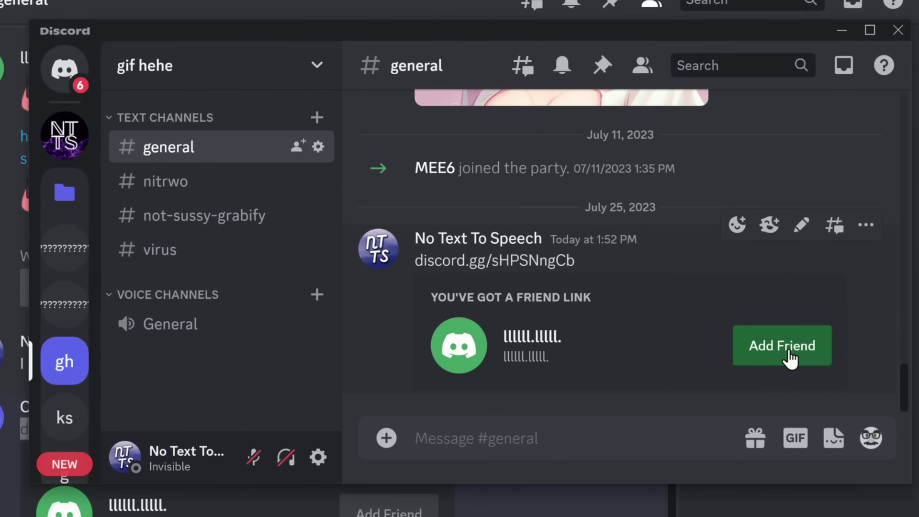
left_click(787, 352)
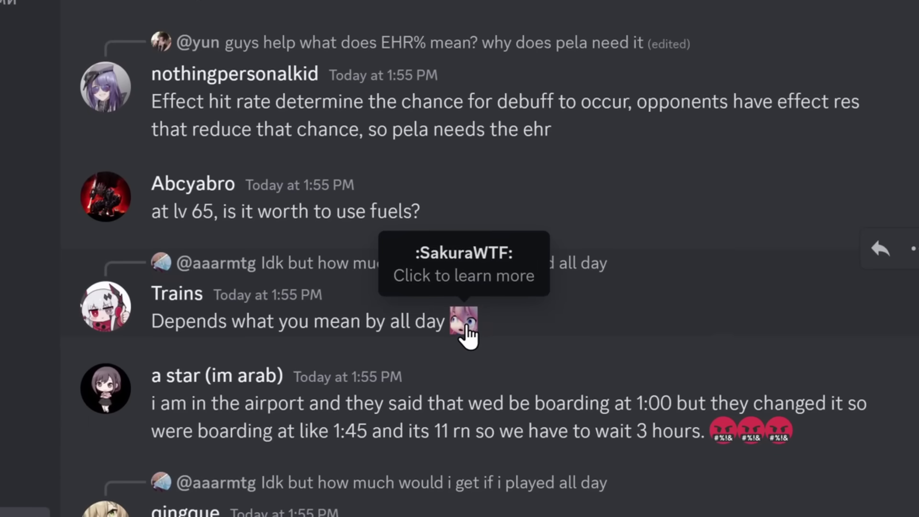
Clone SakuraWTF into the I ate taco bell and shidded server, verify it, then mark all read.
right_click(464, 324)
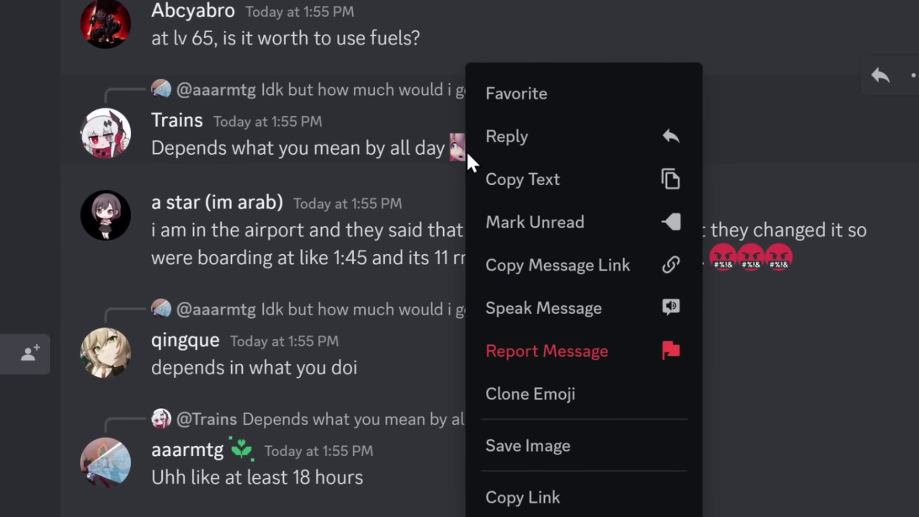
left_click(557, 397)
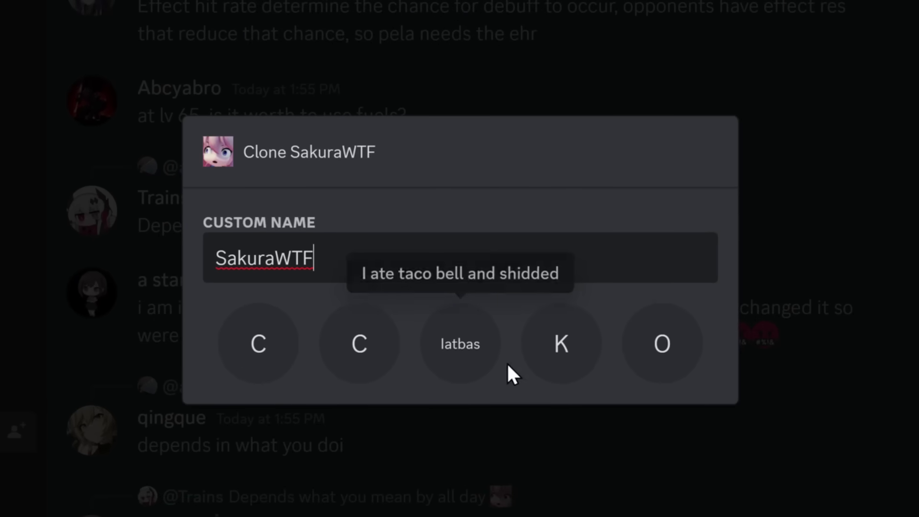
left_click(472, 359)
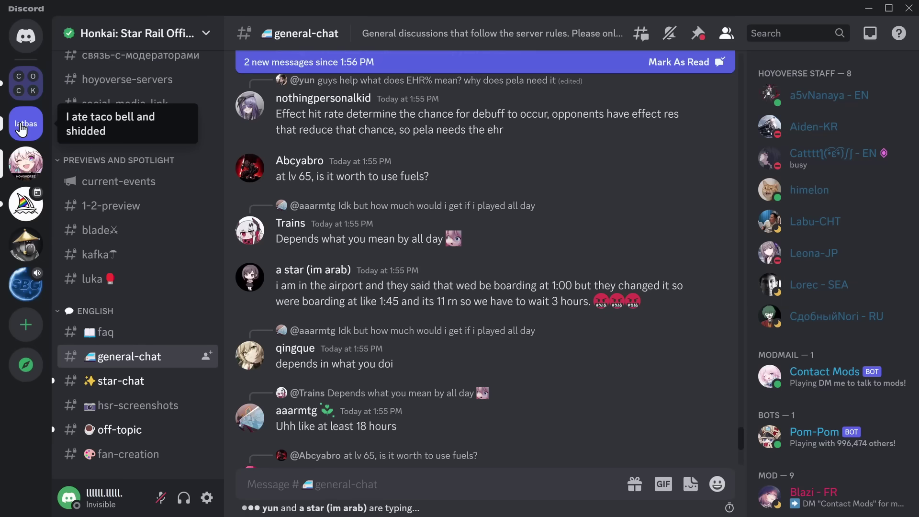
left_click(26, 123)
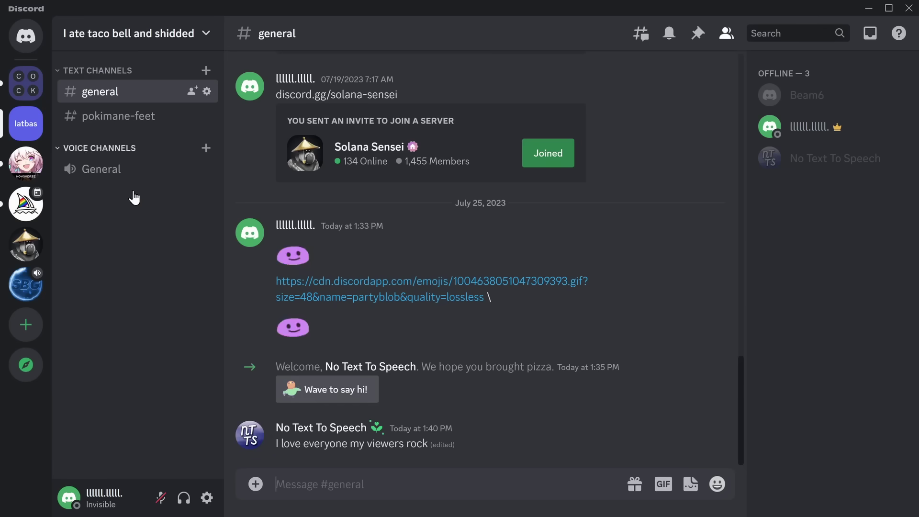
left_click(718, 486)
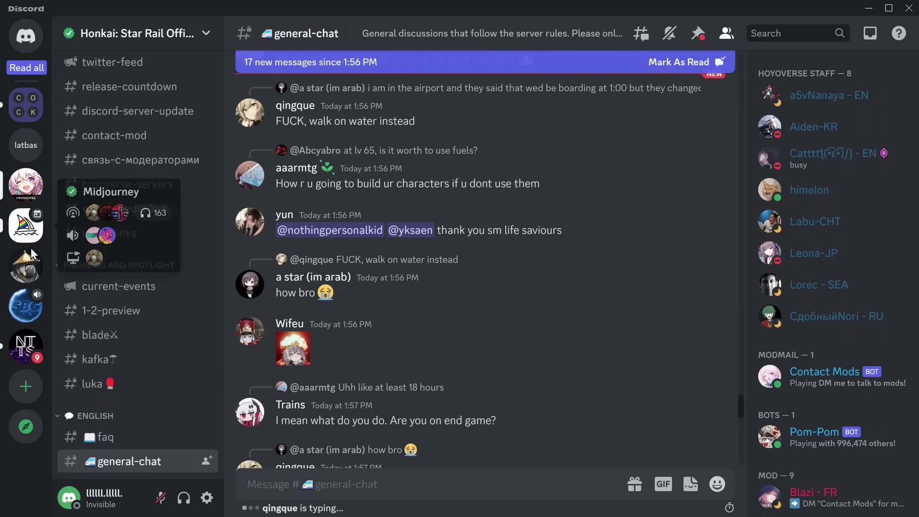
left_click(38, 69)
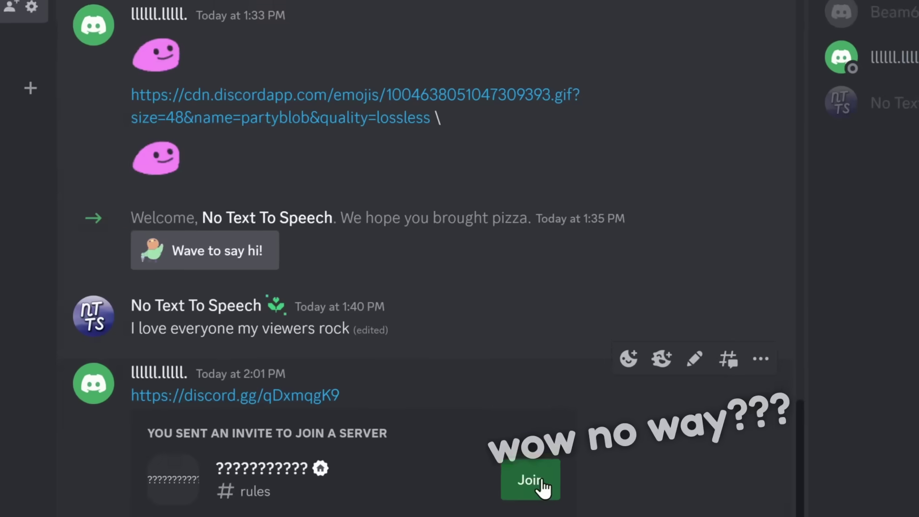
Join the invited server and check its mute and notification settings.
left_click(560, 420)
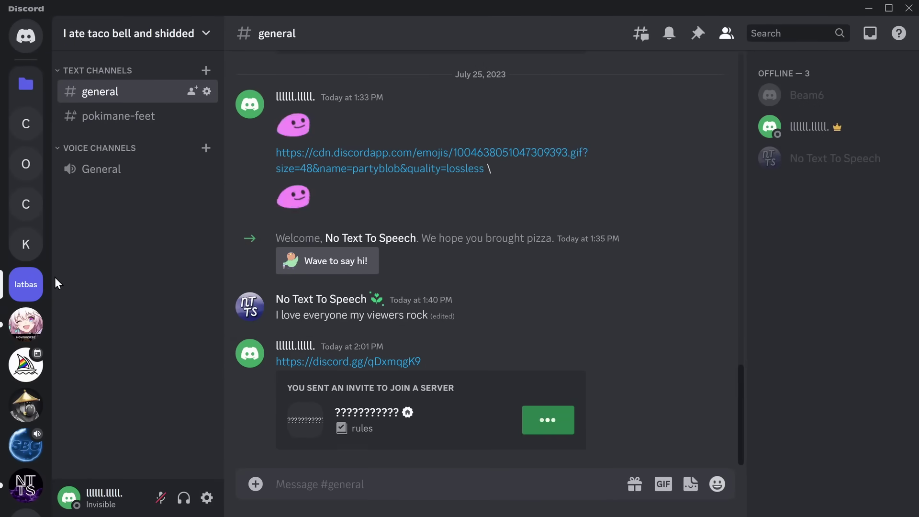
left_click(26, 52)
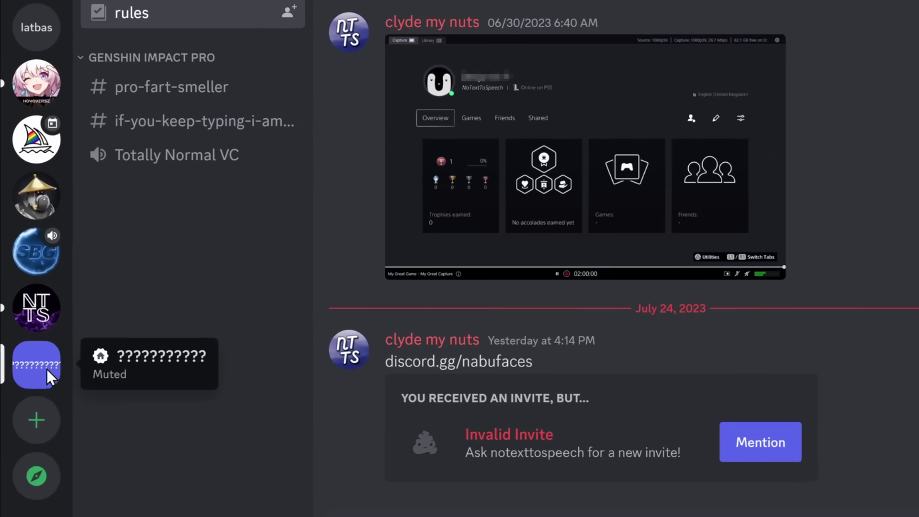
right_click(46, 369)
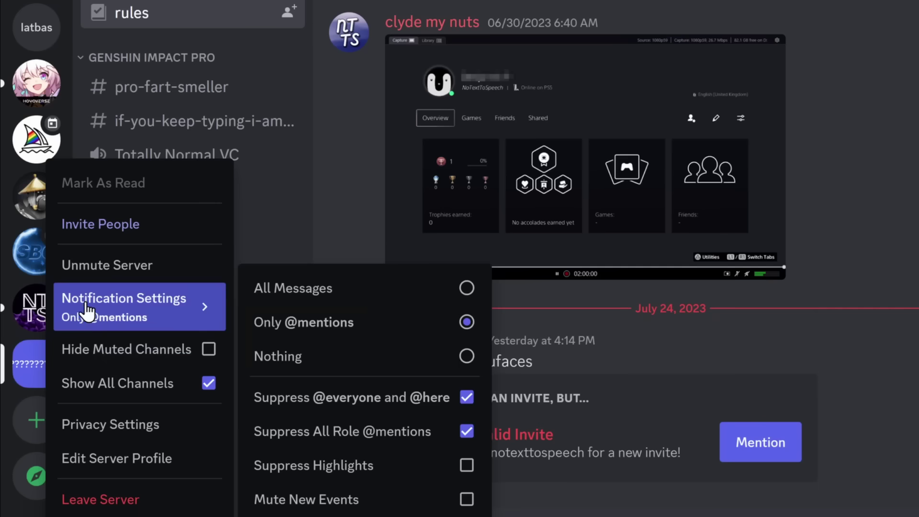
mouse_move(115, 302)
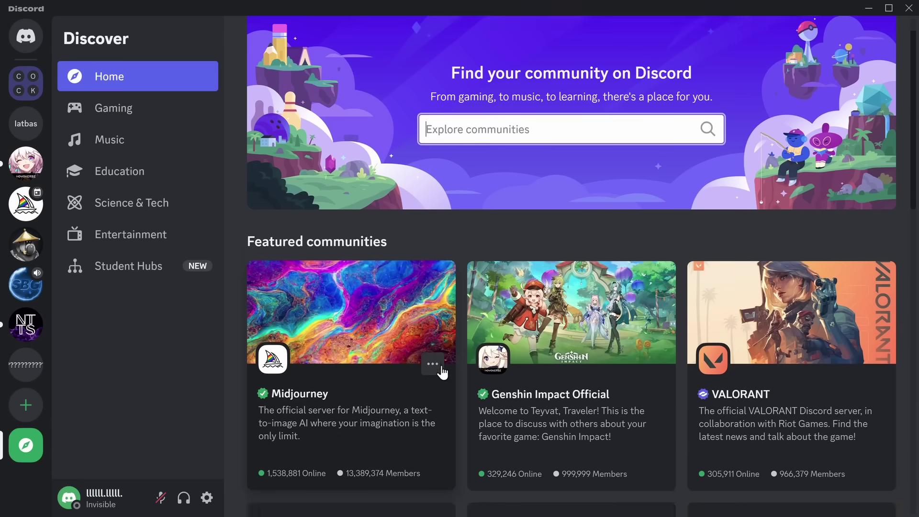
Join the Apex Legends server from Discover and inspect its notification settings.
scroll(436, 369, "down", 3)
scroll(421, 344, "down", 6)
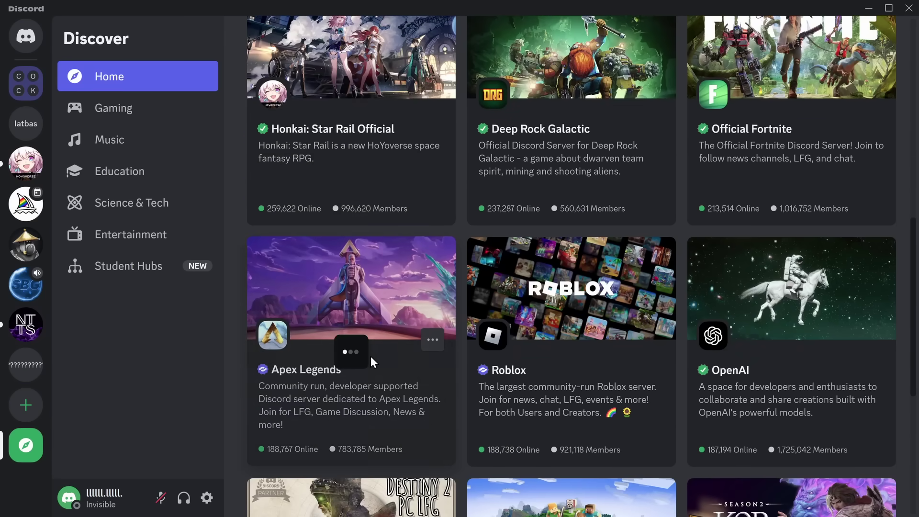
left_click(332, 343)
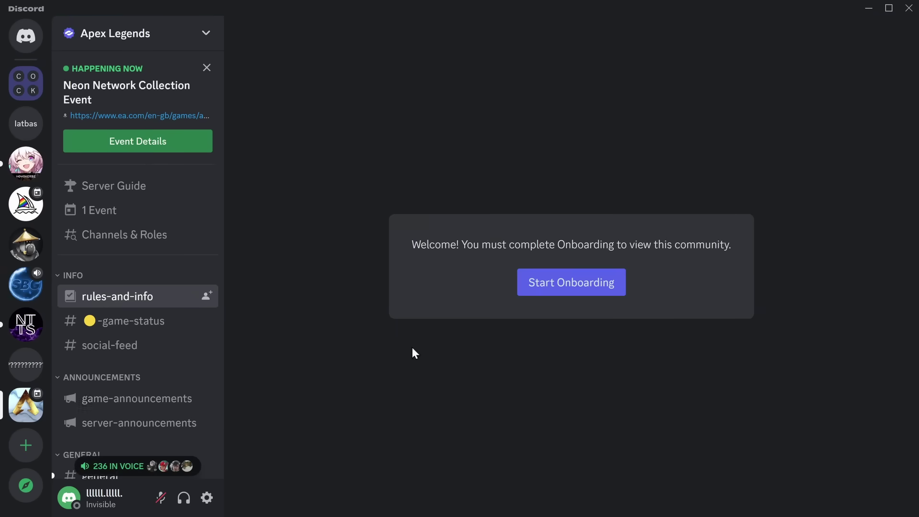
right_click(27, 404)
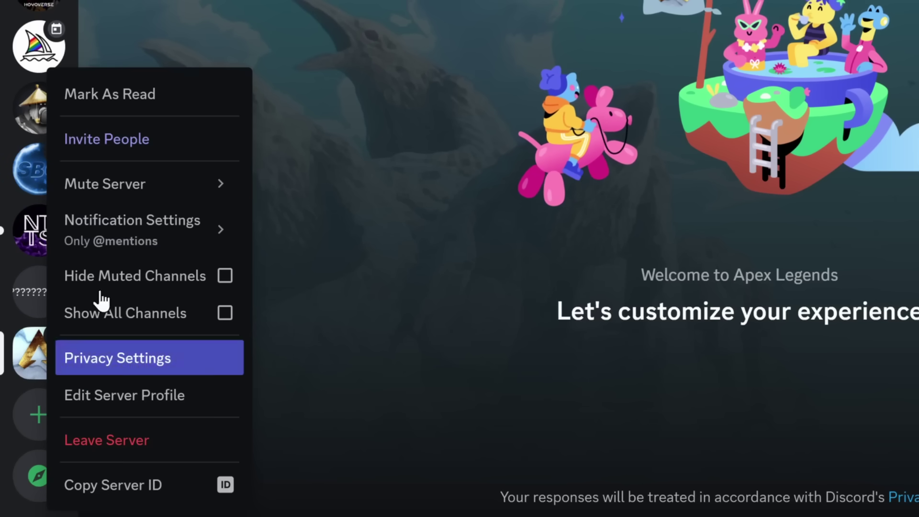
mouse_move(148, 180)
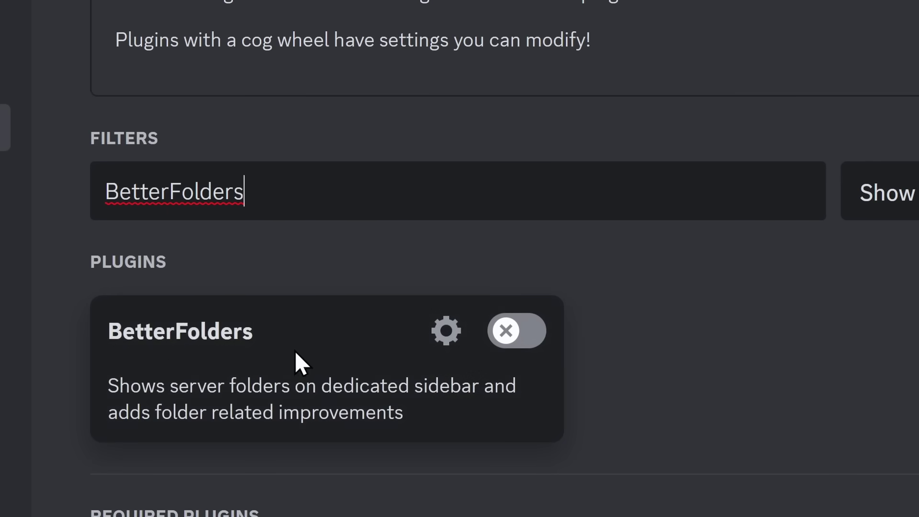
Enable BetterFolders with its folder sidebar turned on and save the settings.
left_click(522, 330)
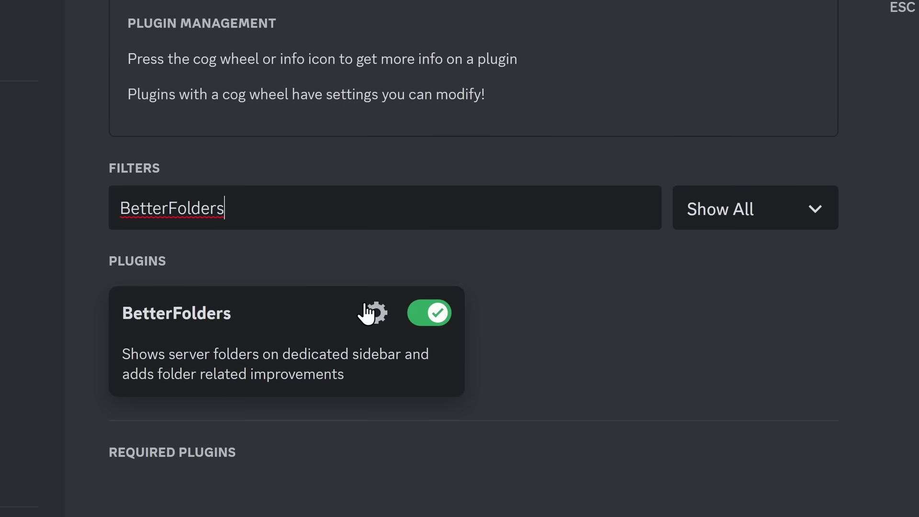
left_click(367, 310)
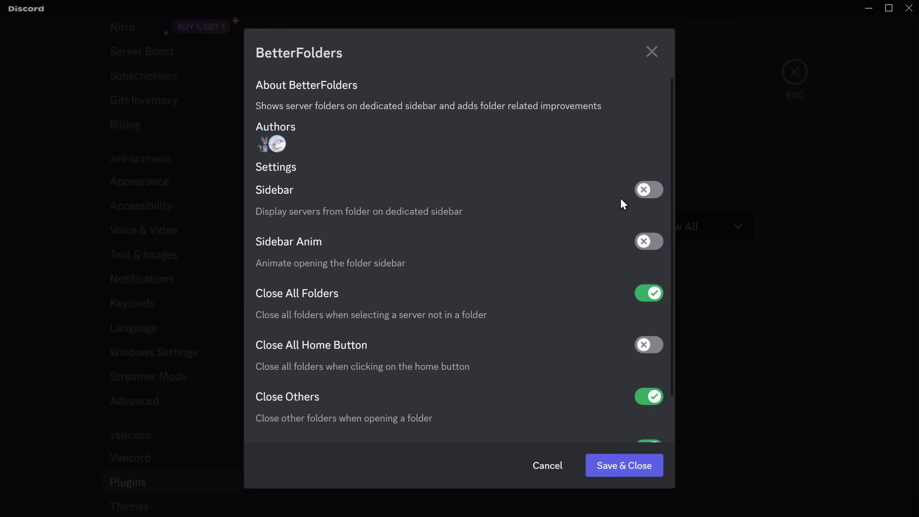
left_click(647, 189)
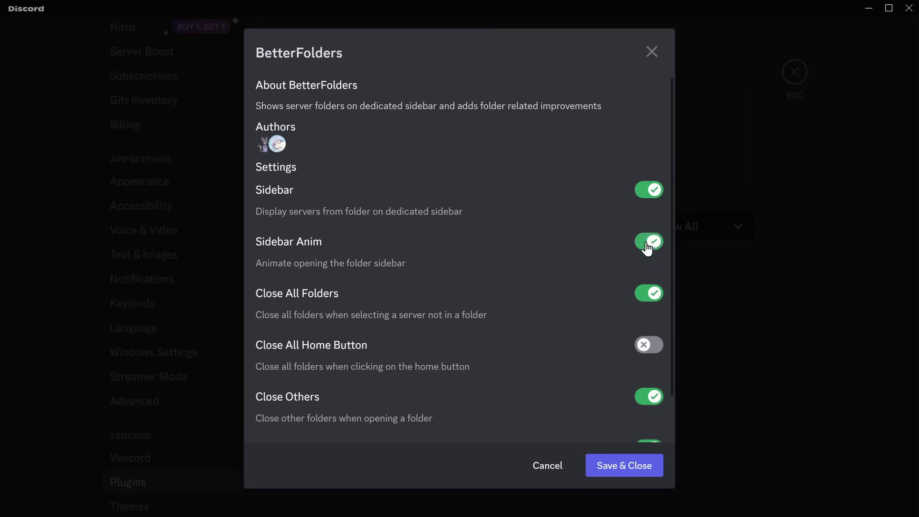
left_click(631, 476)
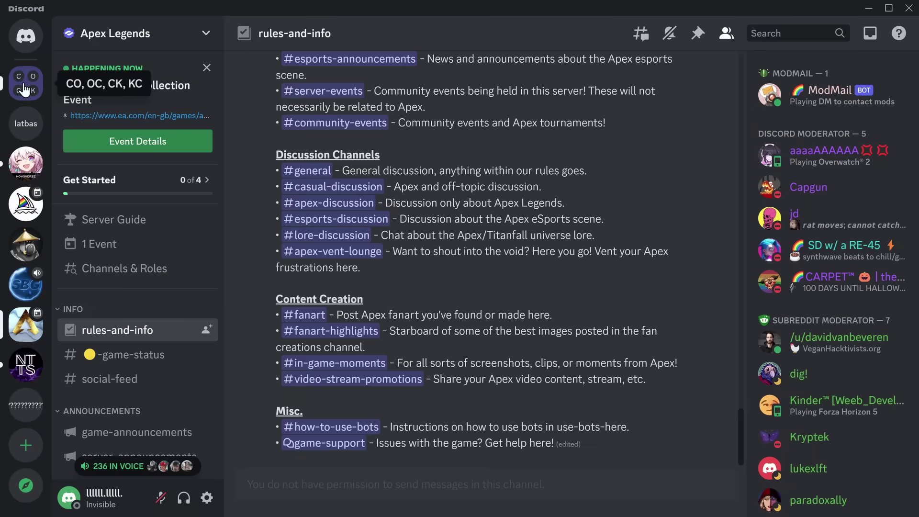
Expand and collapse the server folder, then switch to No Text To Speech and Honkai: Star Rail.
left_click(25, 89)
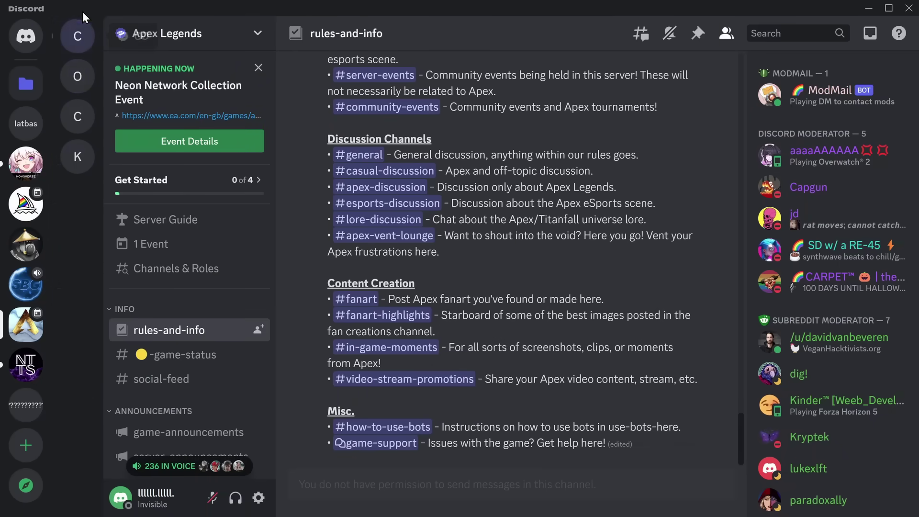
left_click(26, 84)
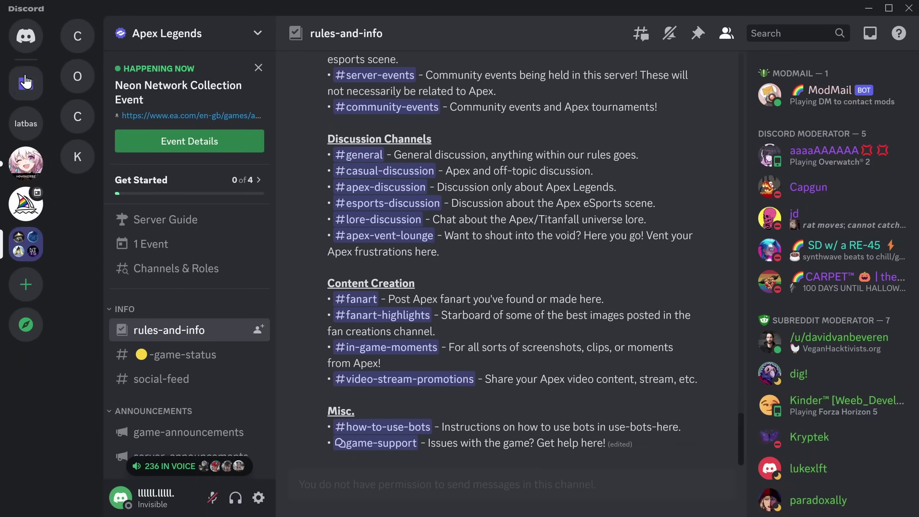
left_click(78, 158)
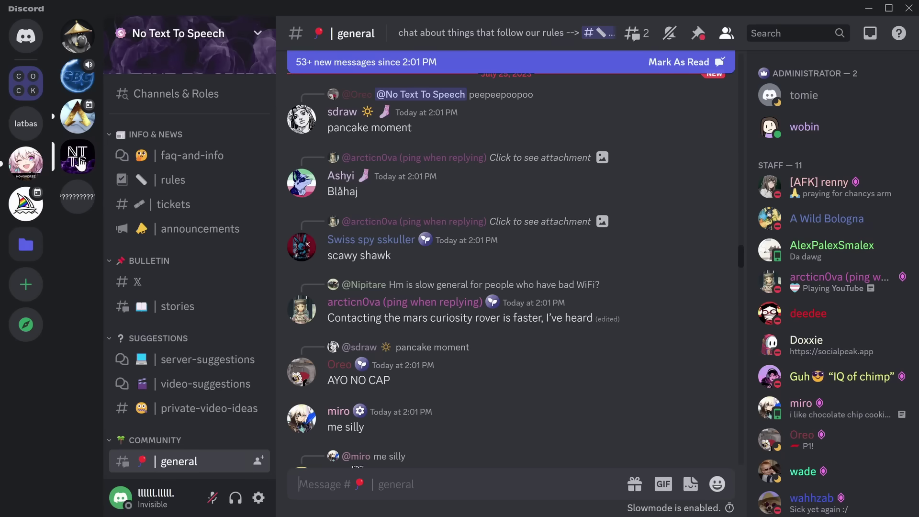
left_click(23, 174)
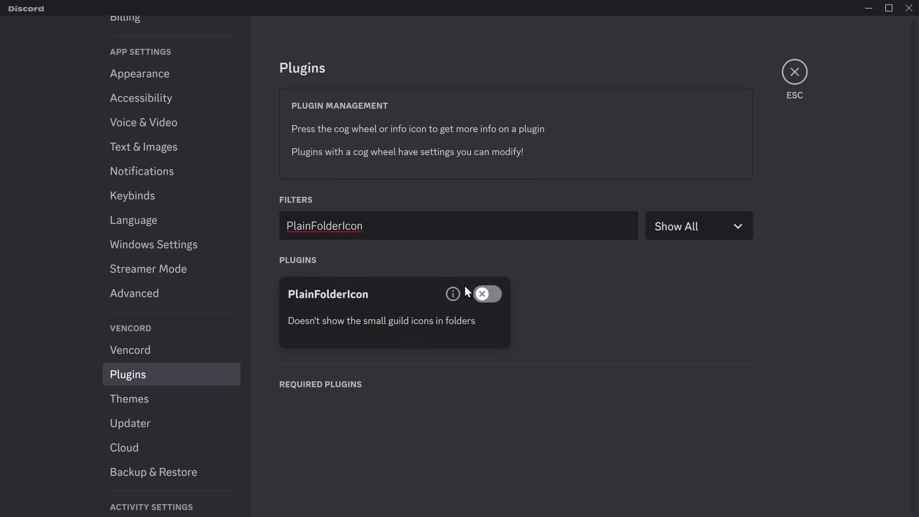
Enable PlainFolderIcon, recolour a server folder yellow, and drag the Honkai server into it.
left_click(488, 294)
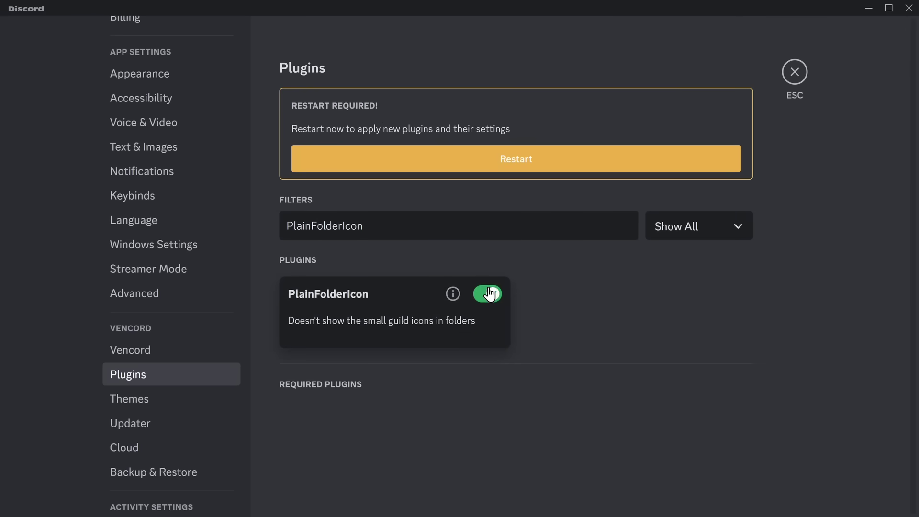
left_click(511, 158)
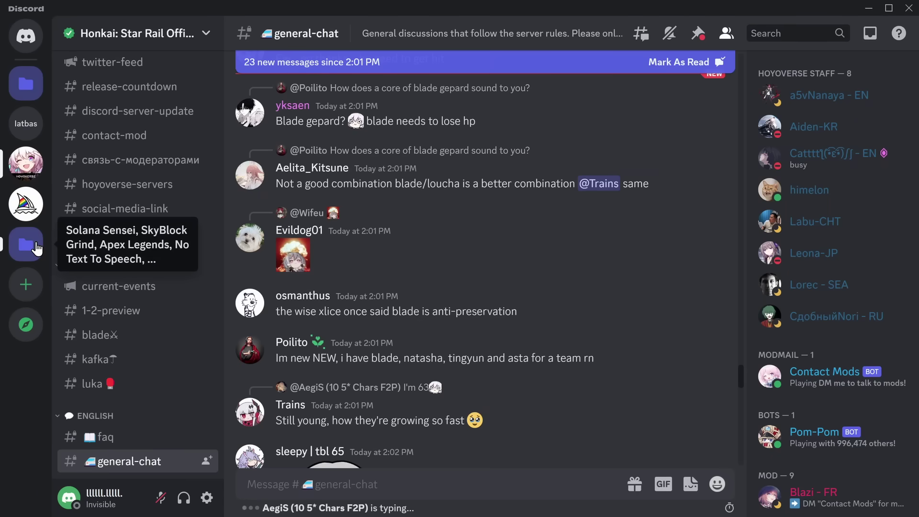
right_click(36, 249)
left_click(62, 287)
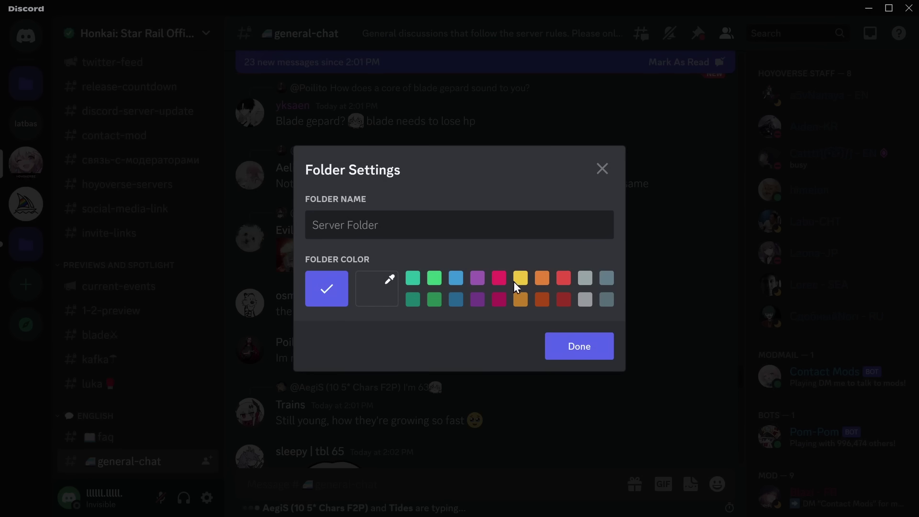
left_click(551, 345)
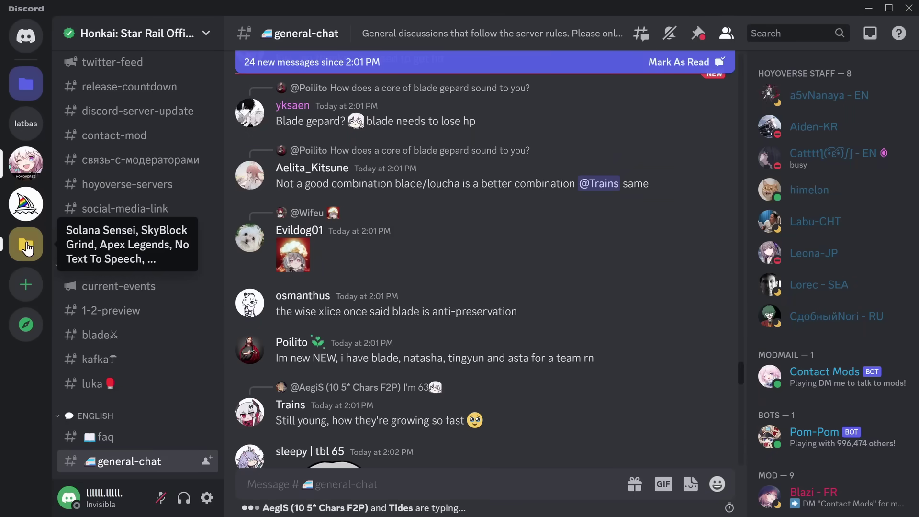
left_click_drag(20, 162, 29, 242)
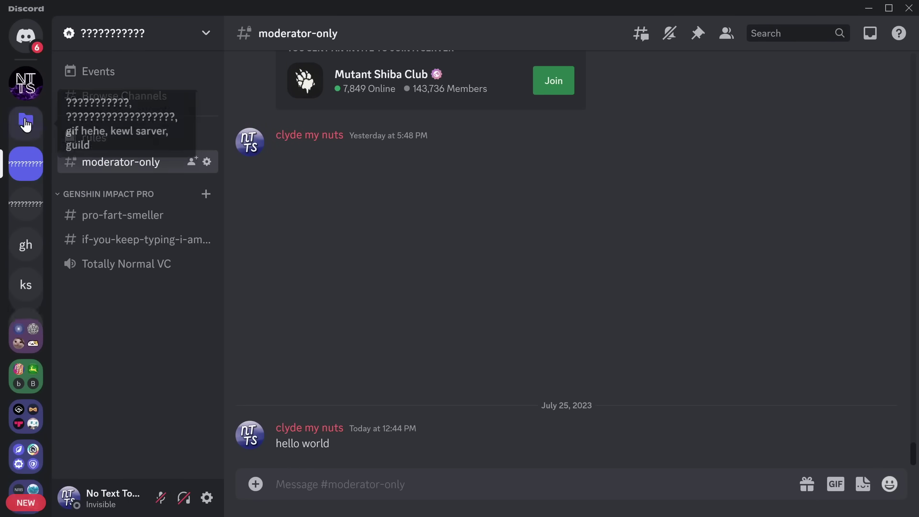
Collapse the server folder, then enable the FavoriteEmojiFirst plugin and restart Discord.
left_click(26, 124)
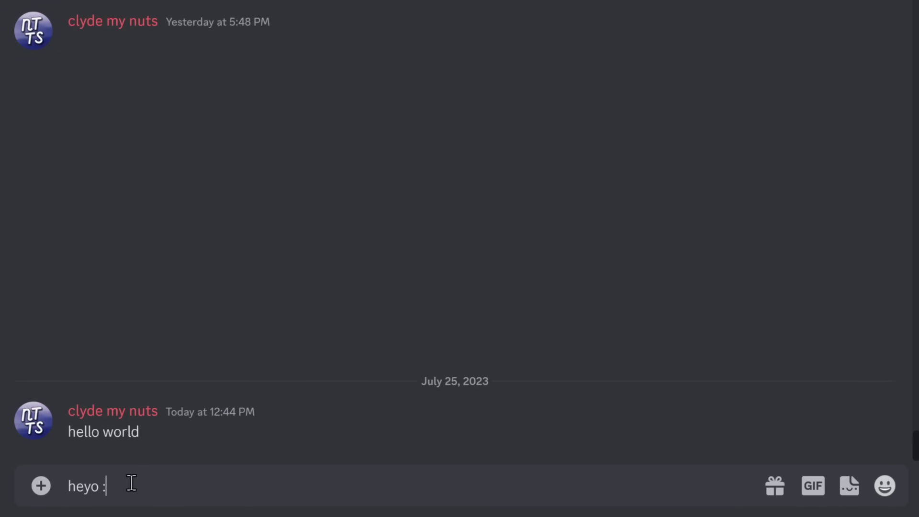
type("wave")
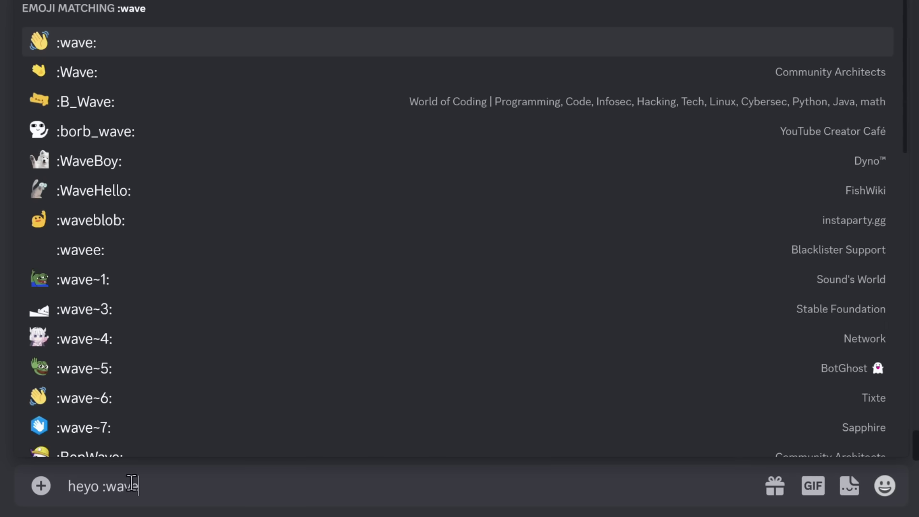
scroll(114, 270, "down", 5)
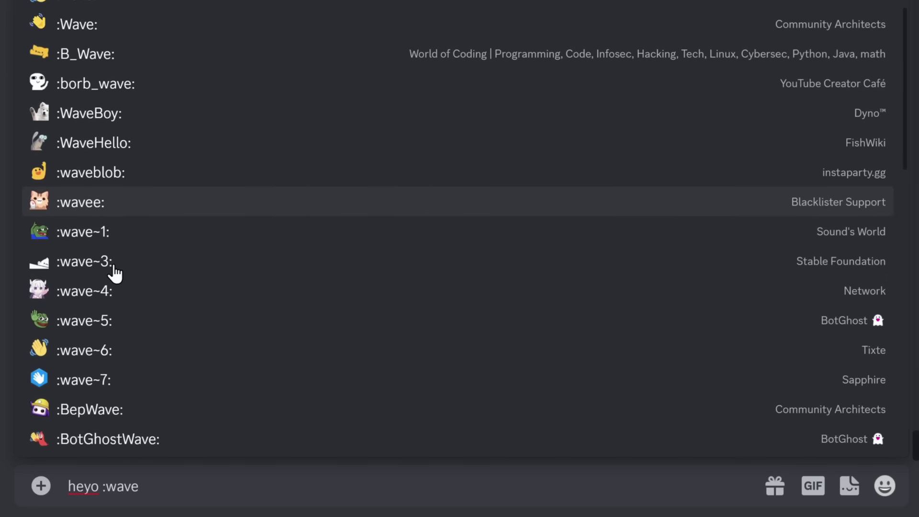
scroll(114, 271, "up", 5)
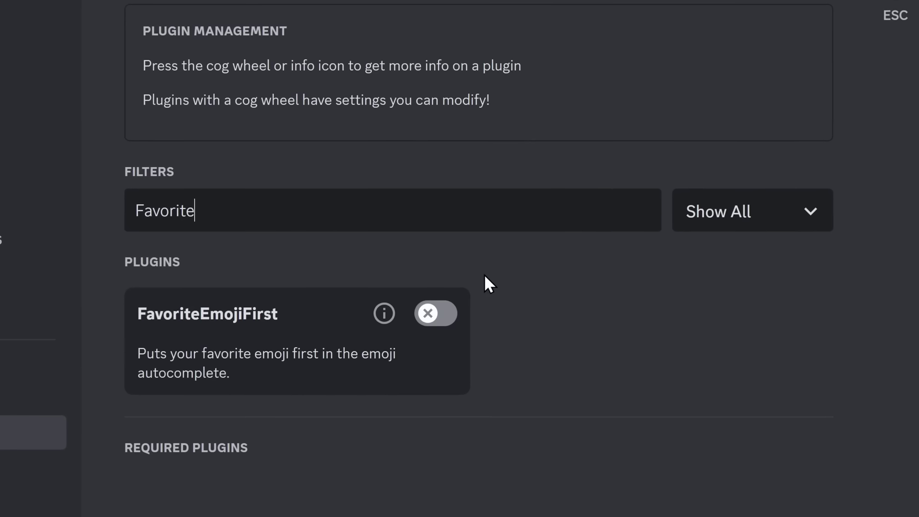
left_click(429, 312)
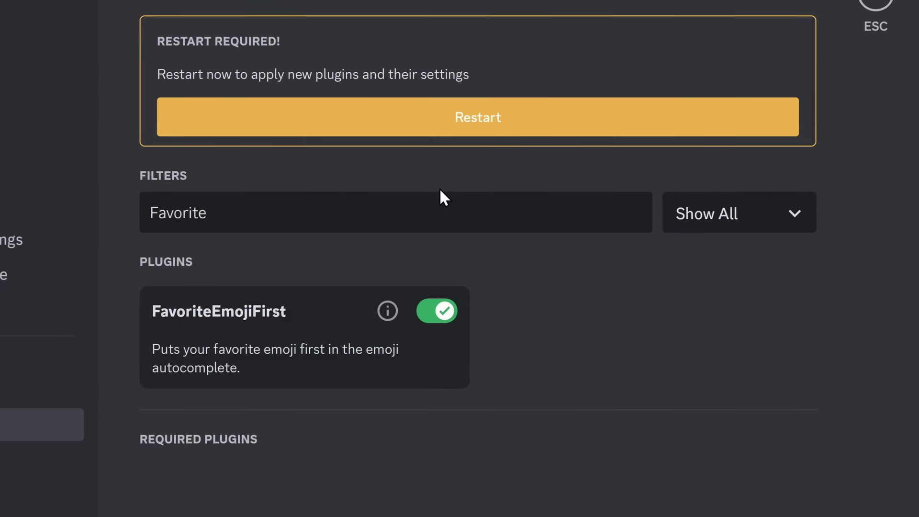
left_click(441, 130)
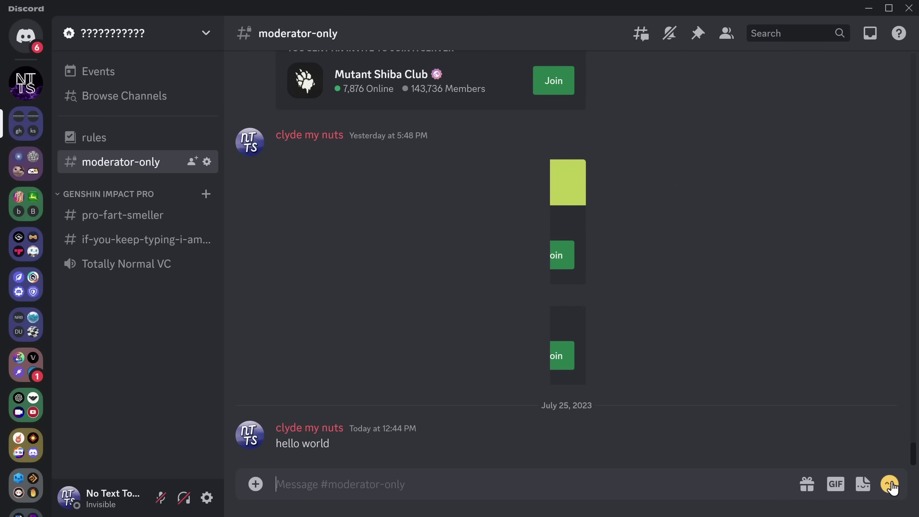
Mark the Wave emoji as a favourite in the emoji picker.
left_click(889, 485)
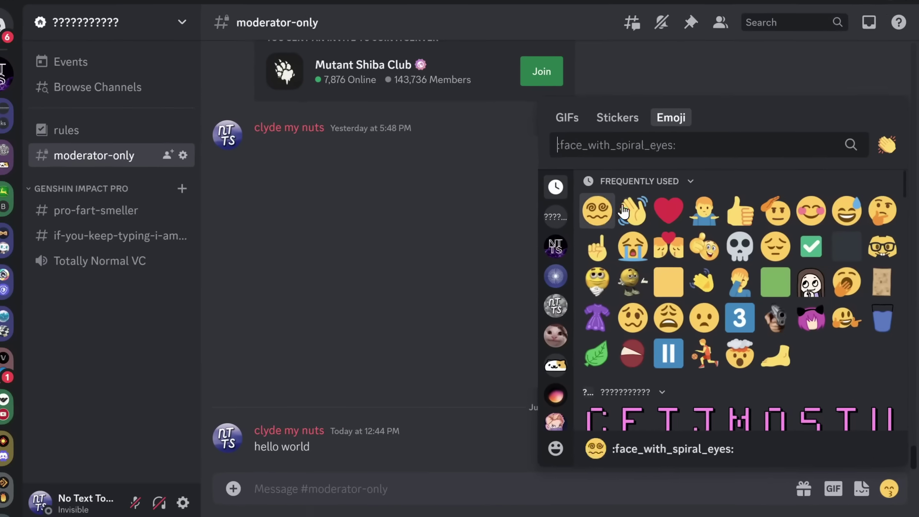
type("wave")
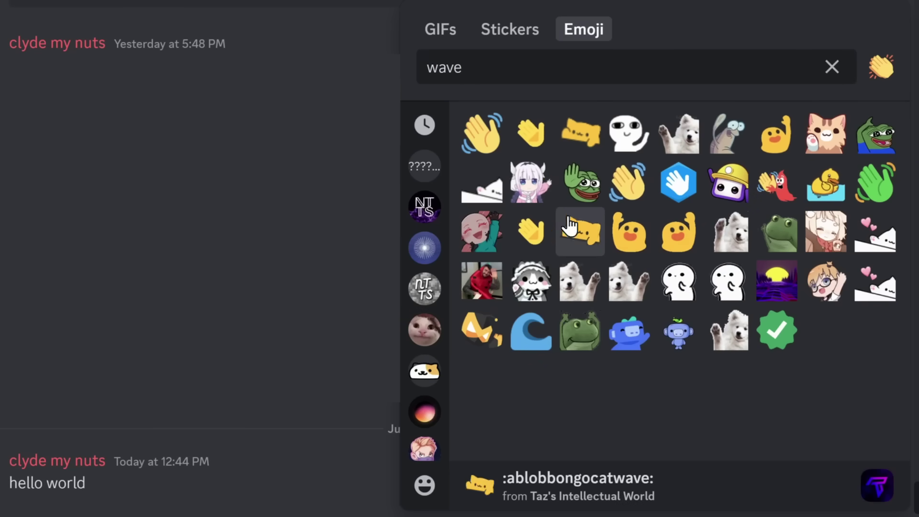
right_click(529, 136)
left_click(553, 165)
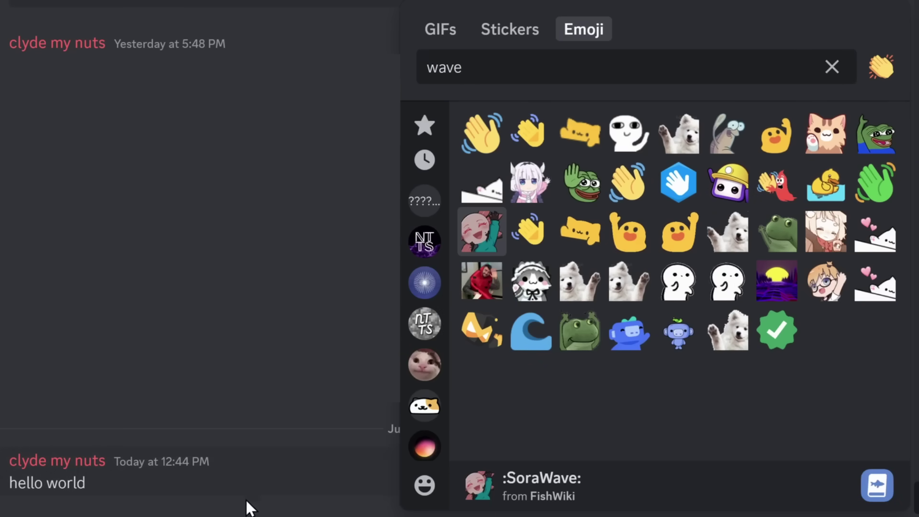
left_click(246, 507)
Send 'heyo' with the Wave emoji picked from the ':wa' autocomplete.
type("heyo :")
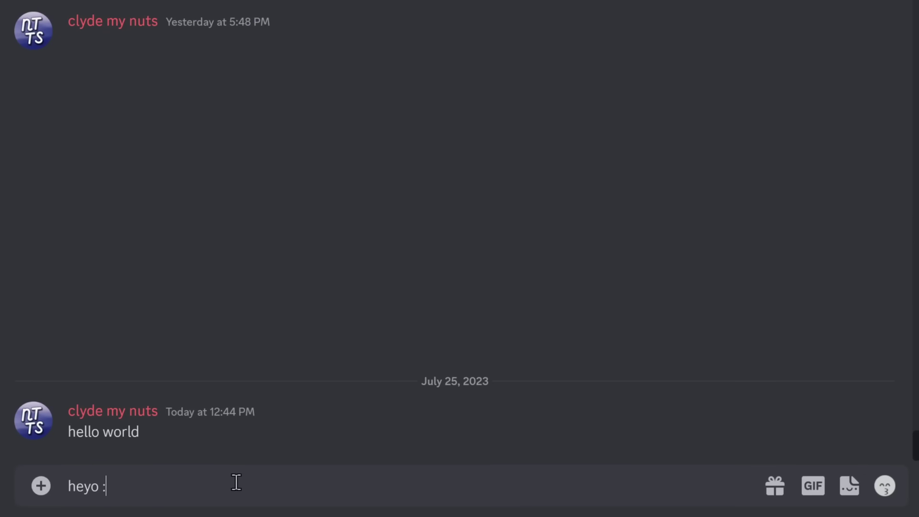
type("wa")
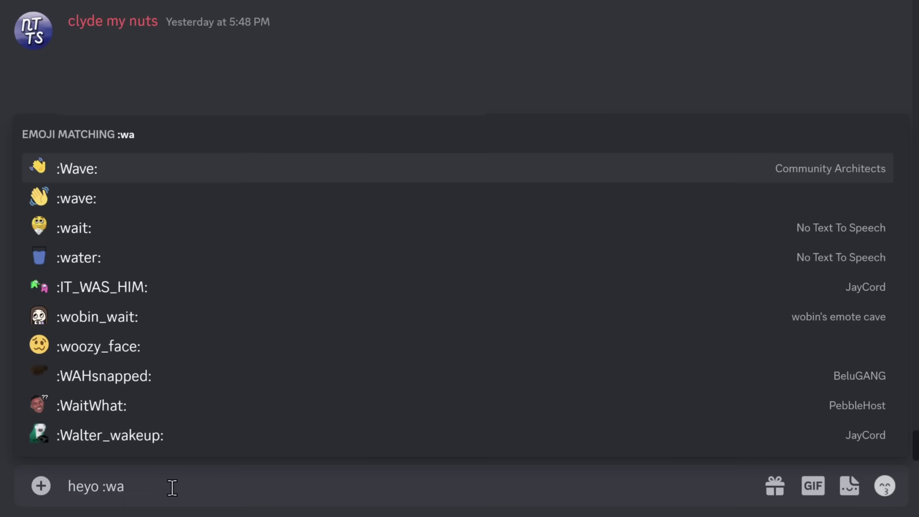
key("Return")
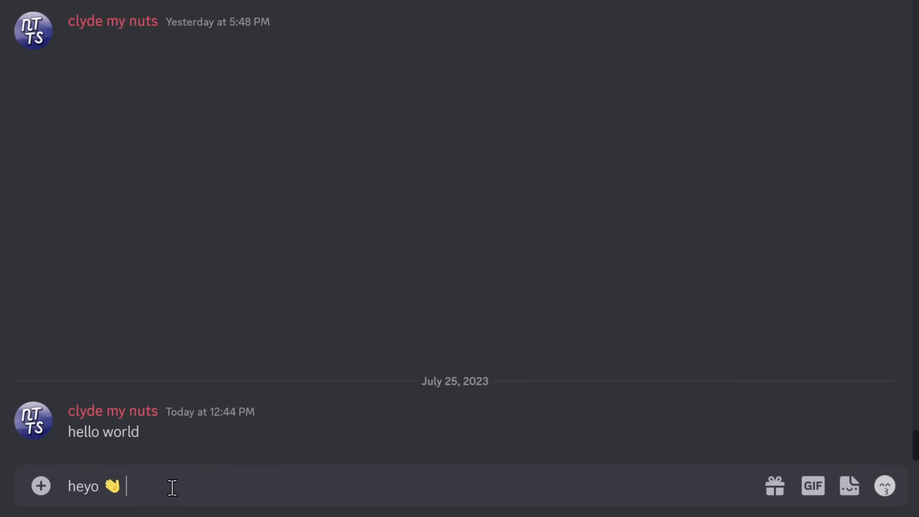
key("Return")
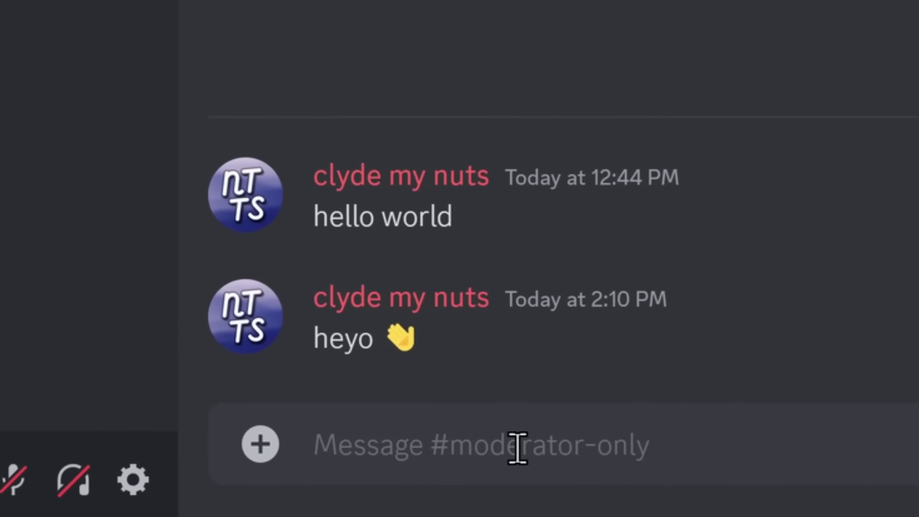
Enable SilentTyping, then reply 'asgdjgashjdghjasgdjhasgdhj' to the Hello message in No Text To Speech #general.
left_click(26, 83)
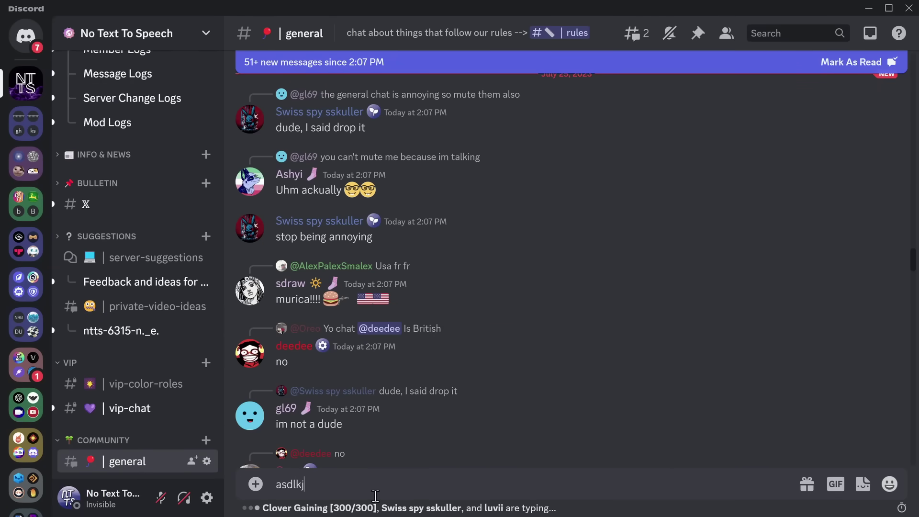
scroll(481, 342, "down", 10)
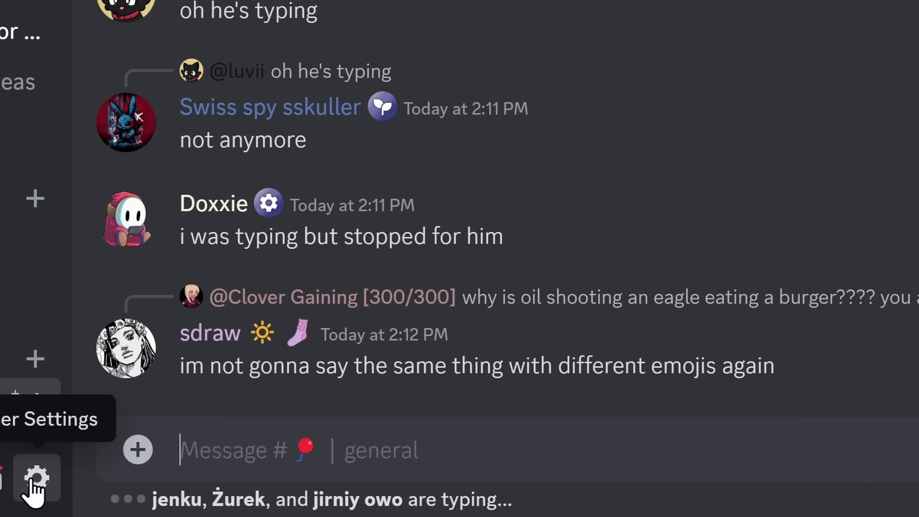
left_click(36, 479)
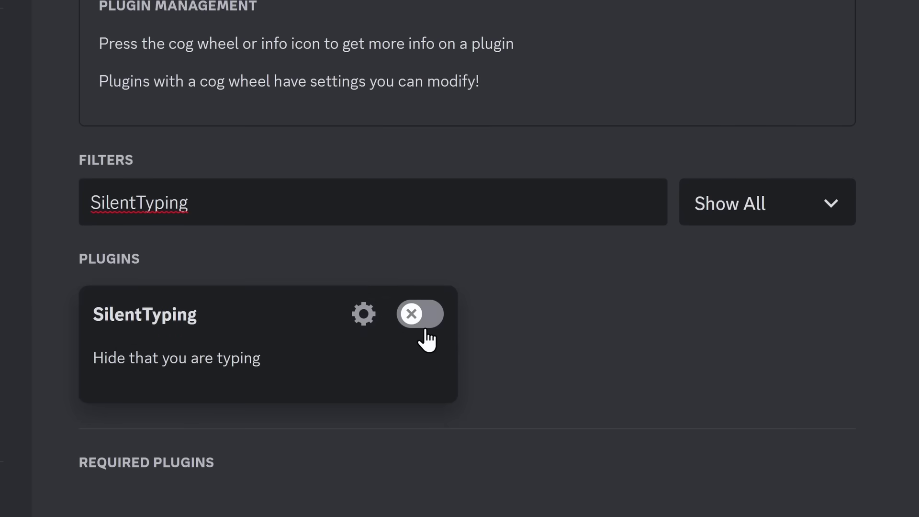
left_click(421, 316)
left_click(364, 315)
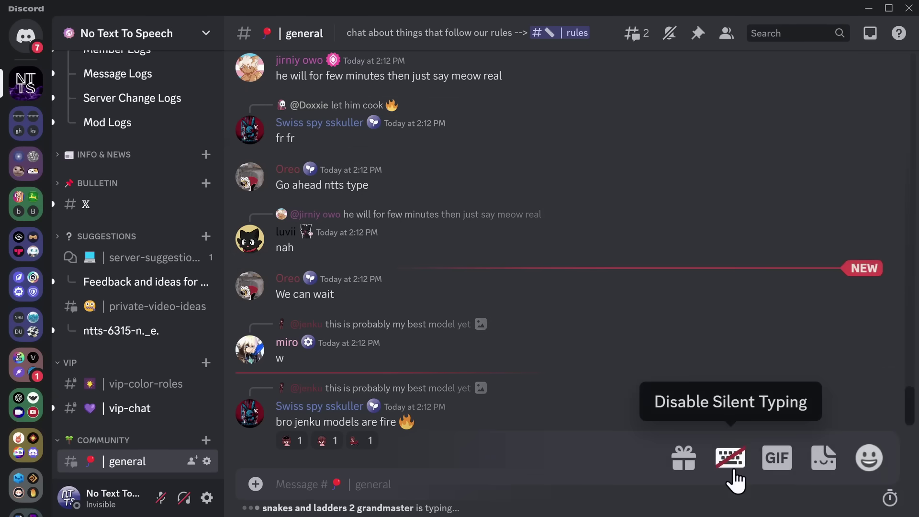
type("asgdjgashjdghjasgdjh")
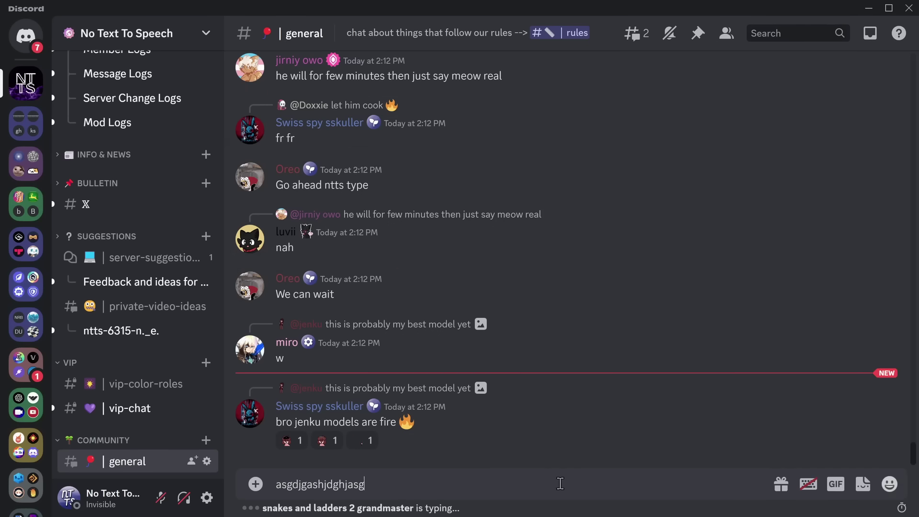
type("asgdhj")
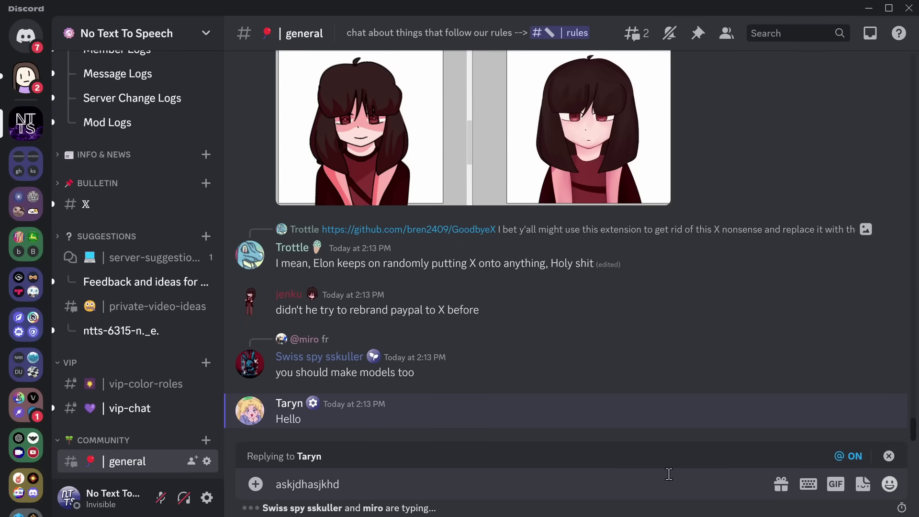
key("Return")
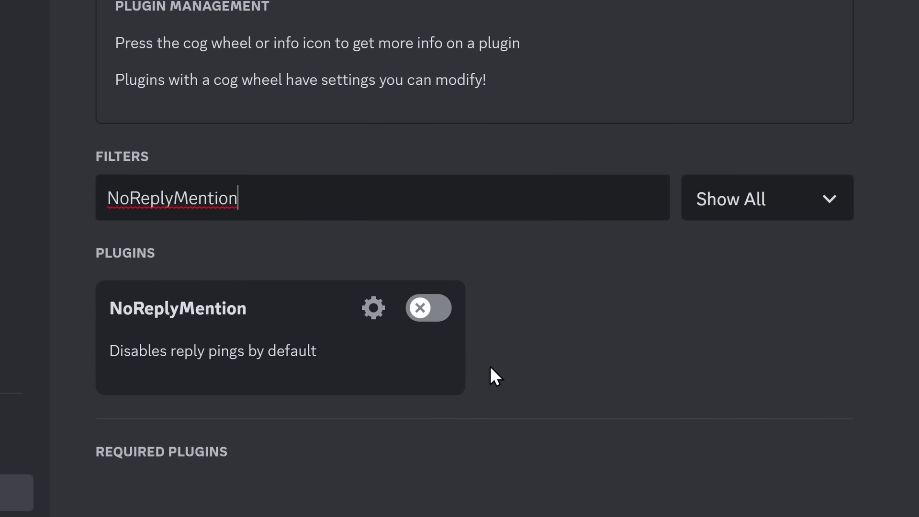
Enable the NoReplyMention plugin and return to the chat.
left_click(422, 309)
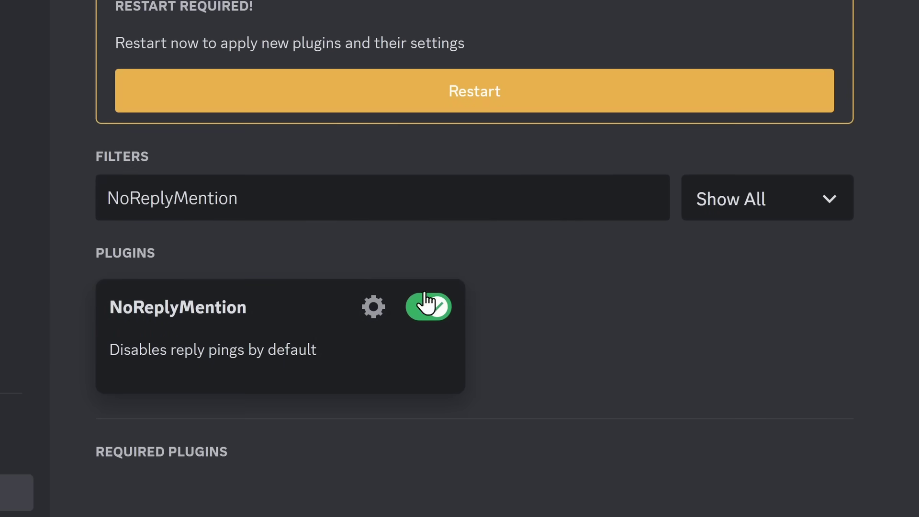
left_click(374, 309)
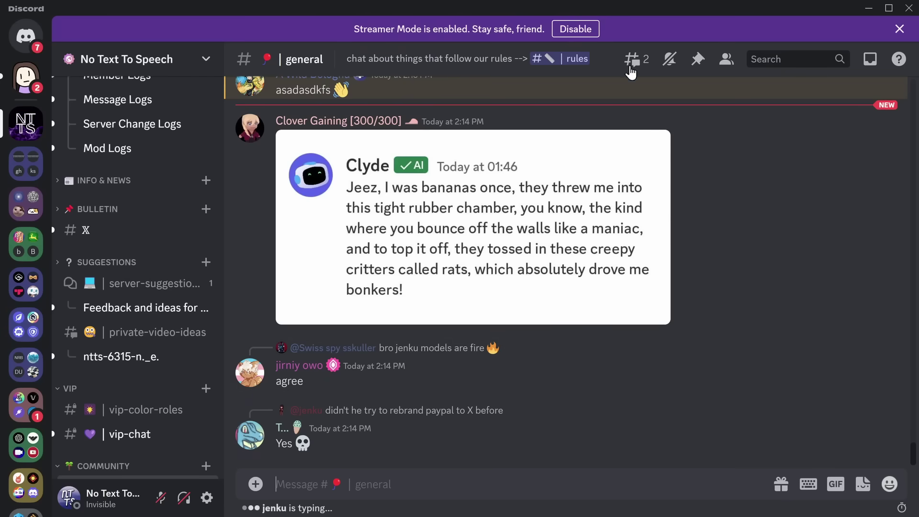
left_click(573, 29)
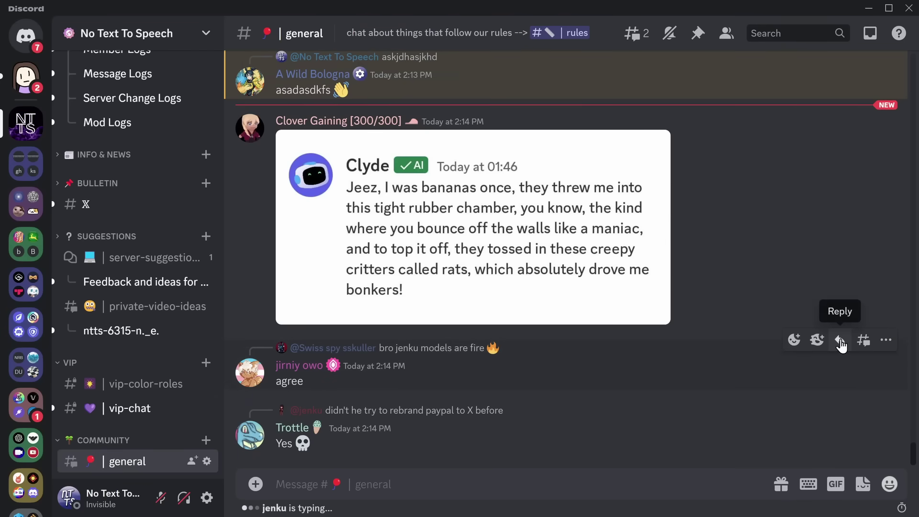
Start a reply to the 'agree' message, cancel it, and scroll up to the Clyde image.
left_click(840, 341)
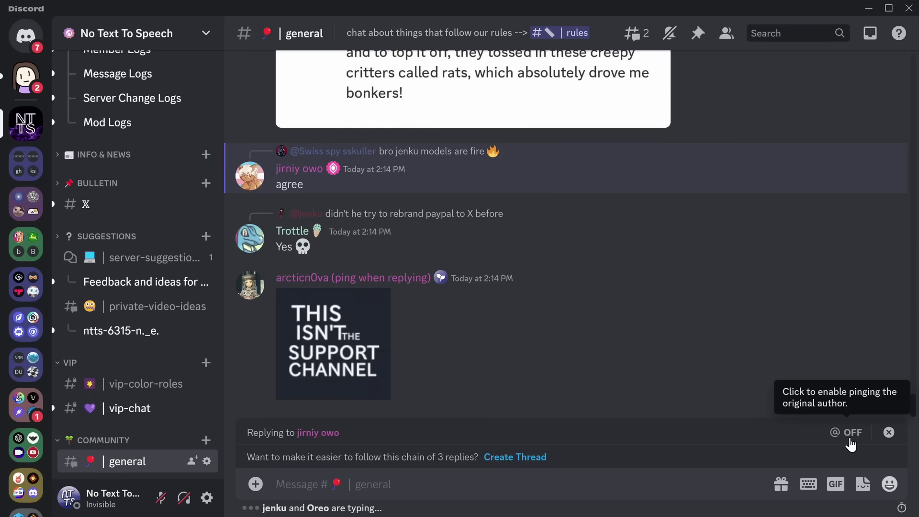
key("Escape")
scroll(622, 288, "up", 5)
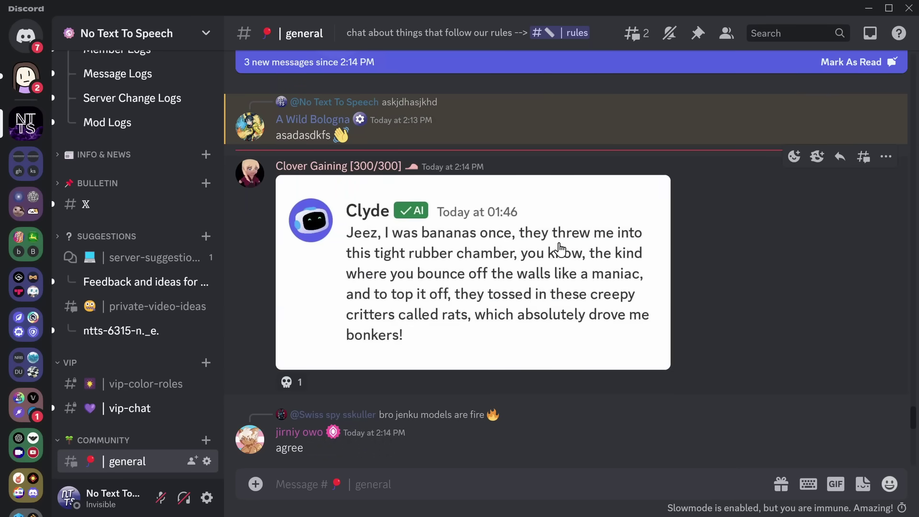
Open the Clyde screenshot full-size in a Chrome tab and change its page zoom.
left_click(510, 267)
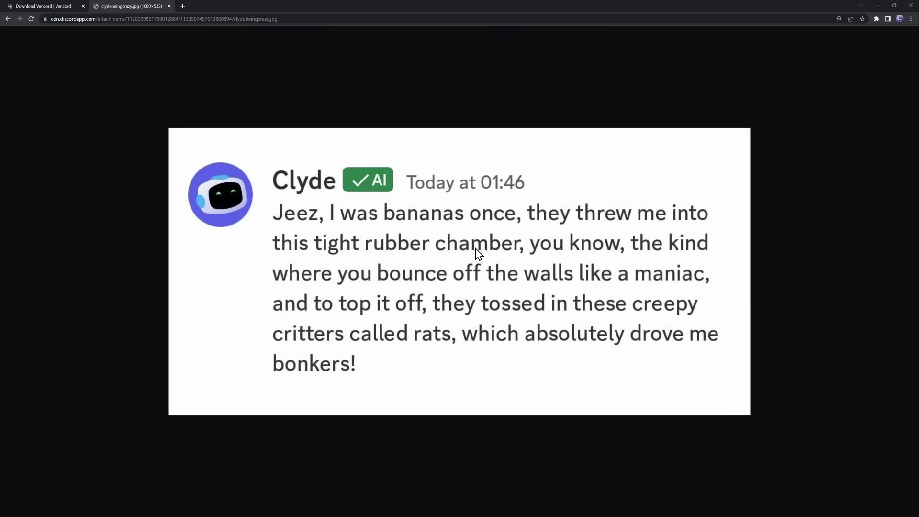
key("ctrl+plus")
key("ctrl+plus")
key("ctrl+plus")
key("ctrl+plus")
key("ctrl+plus")
key("ctrl+minus")
key("ctrl+minus")
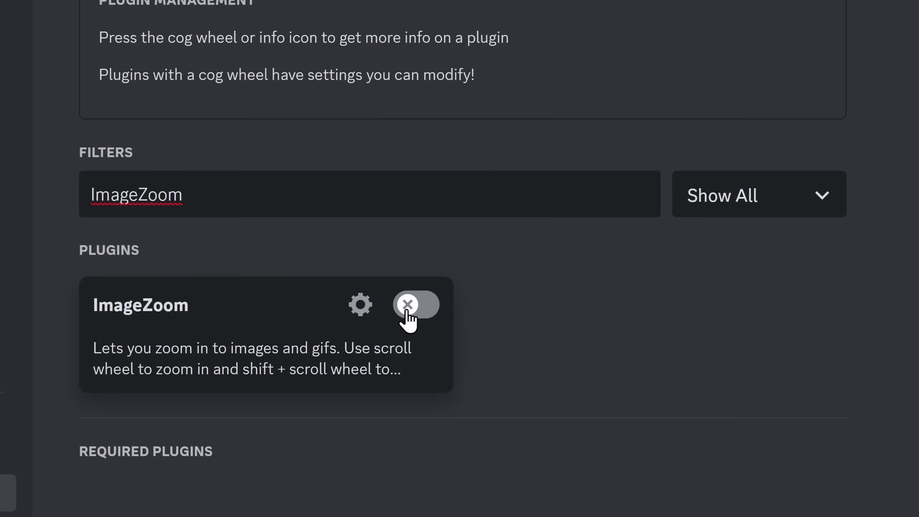
Enable ImageZoom, restart Discord, and open the Clyde image in the viewer.
left_click(407, 311)
left_click(448, 90)
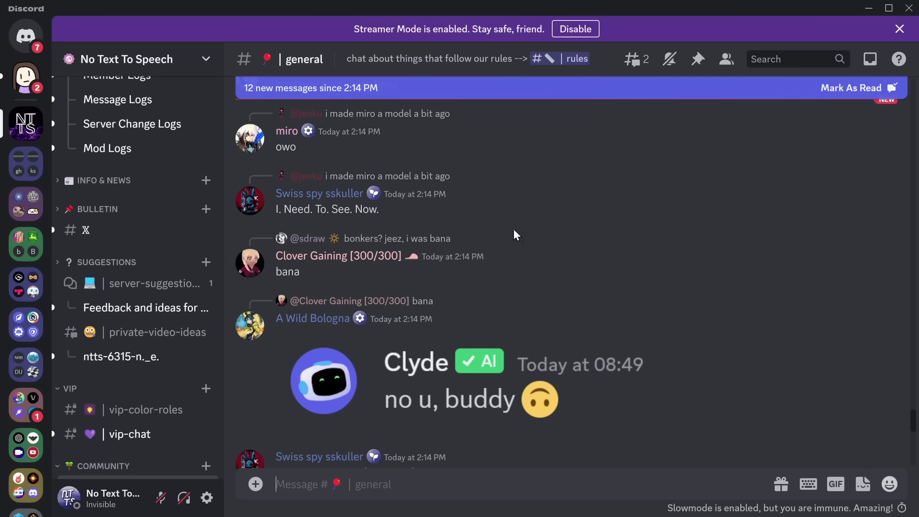
left_click(467, 304)
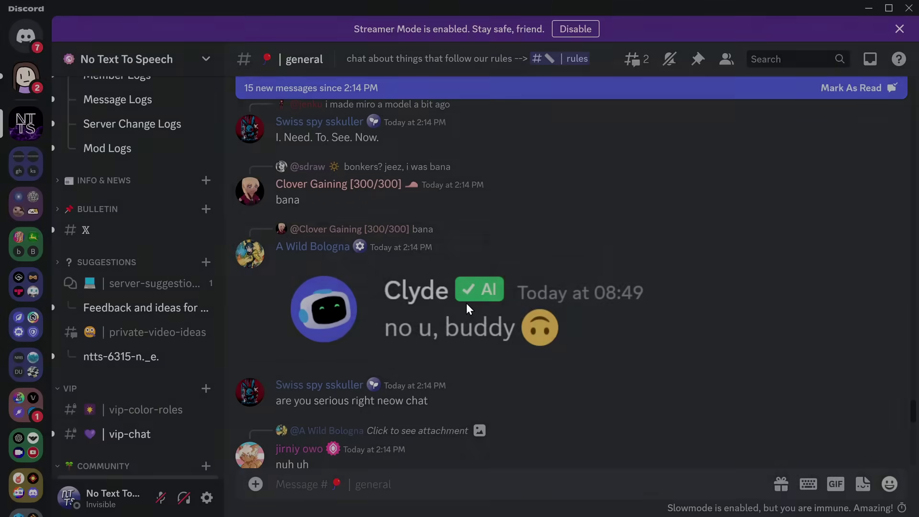
Magnify parts of the Clyde image with the lens, scrolling to adjust its zoom.
left_click_drag(444, 266, 458, 249)
scroll(379, 254, "down", 6)
scroll(415, 250, "up", 4)
scroll(415, 248, "down", 4)
scroll(415, 249, "up", 5)
scroll(413, 254, "down", 5)
scroll(443, 259, "up", 5)
scroll(460, 247, "down", 3)
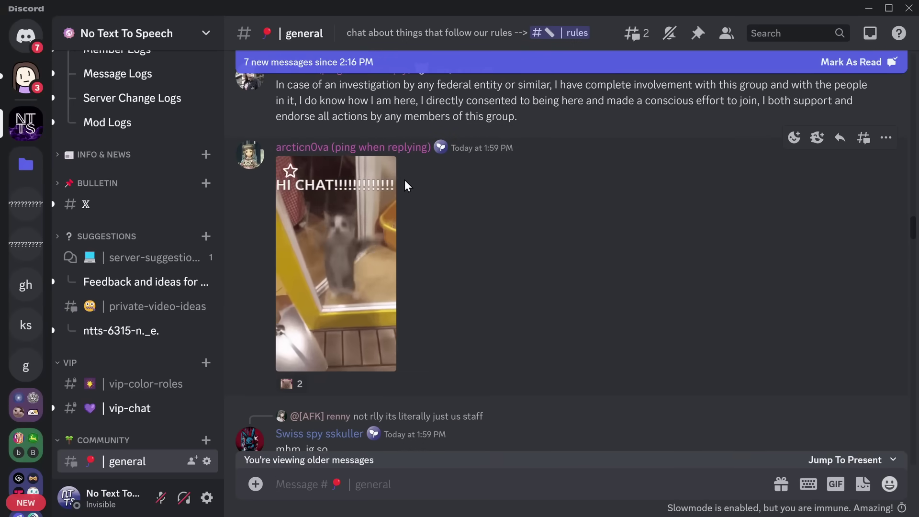
Scroll #general down to the note about switching to light mode at midnight.
scroll(400, 285, "down", 12)
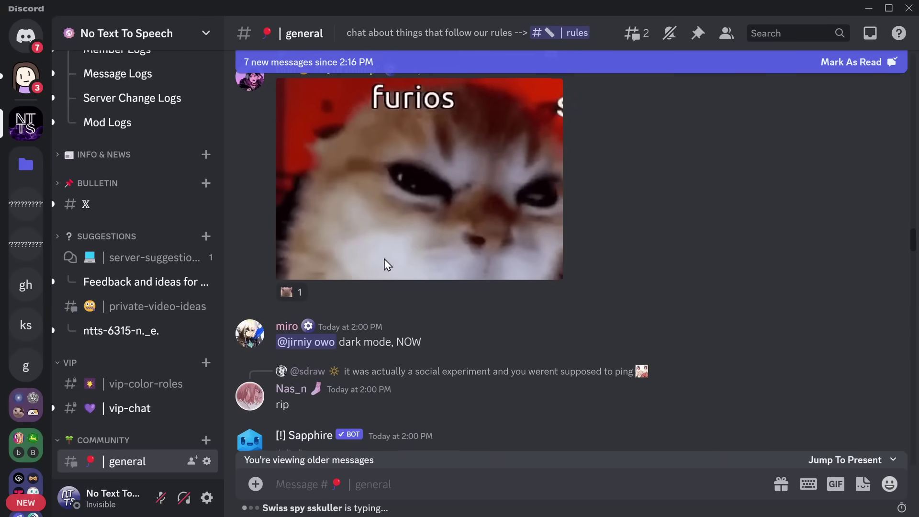
scroll(384, 259, "down", 15)
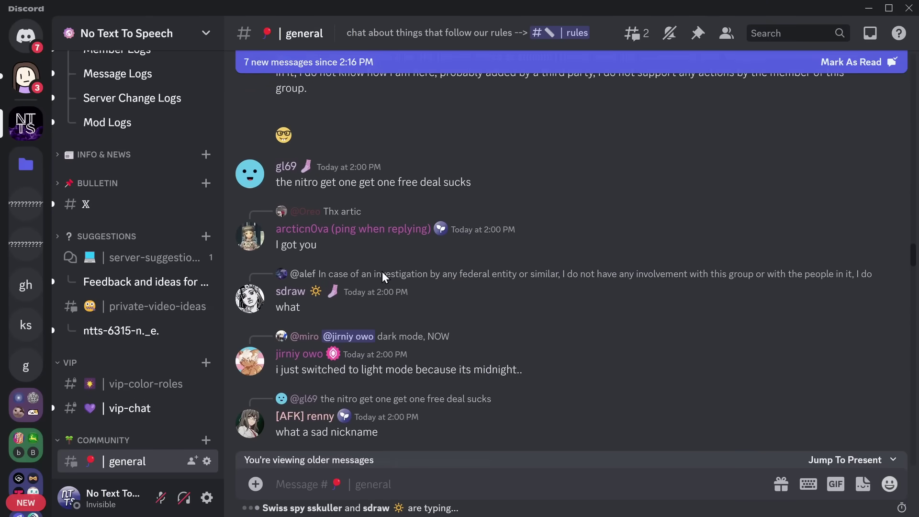
scroll(382, 271, "down", 5)
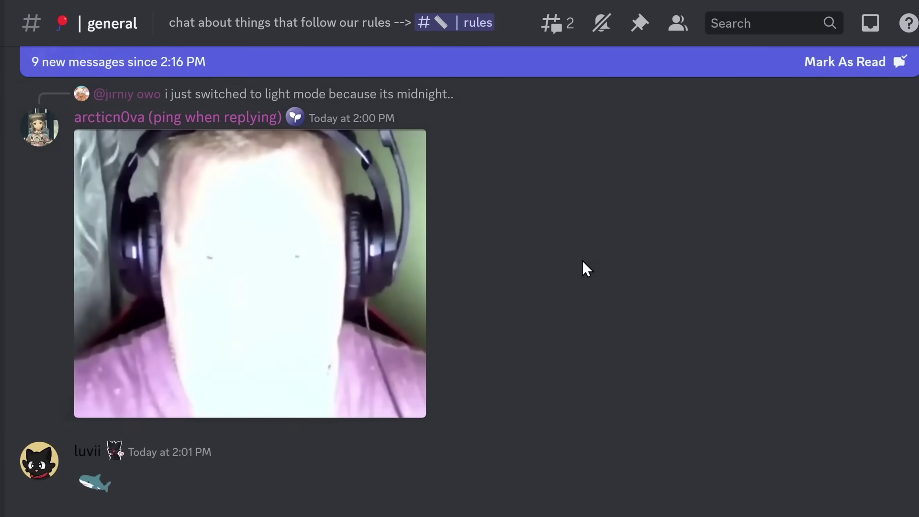
Hide the webcam photo attached to the reply about light mode.
scroll(584, 259, "up", 1)
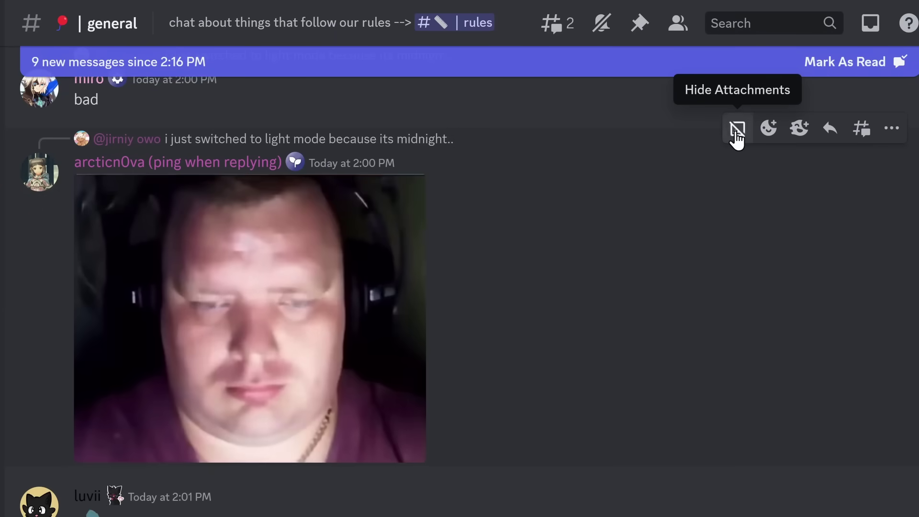
left_click(736, 134)
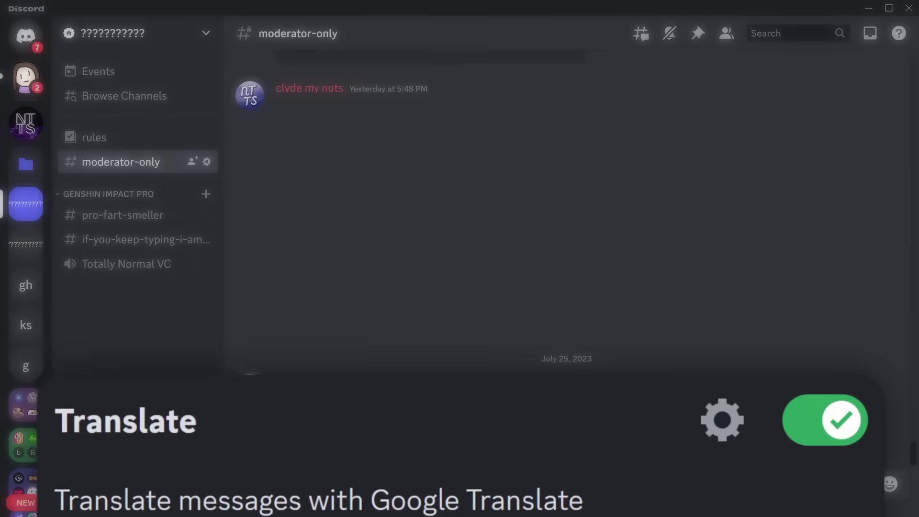
Send the Chinese message '我的屁眼很痒' and translate it into English.
type("我的屁眼很痒")
key("Return")
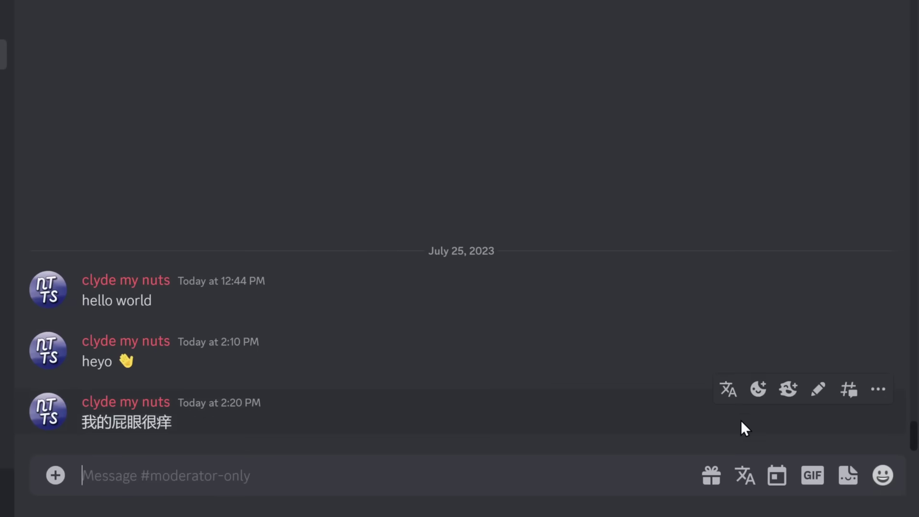
left_click(730, 397)
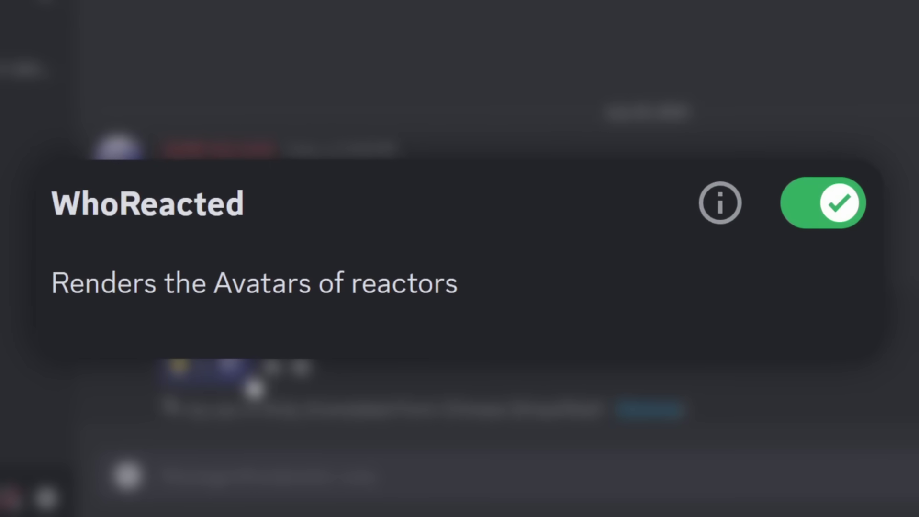
mouse_move(230, 380)
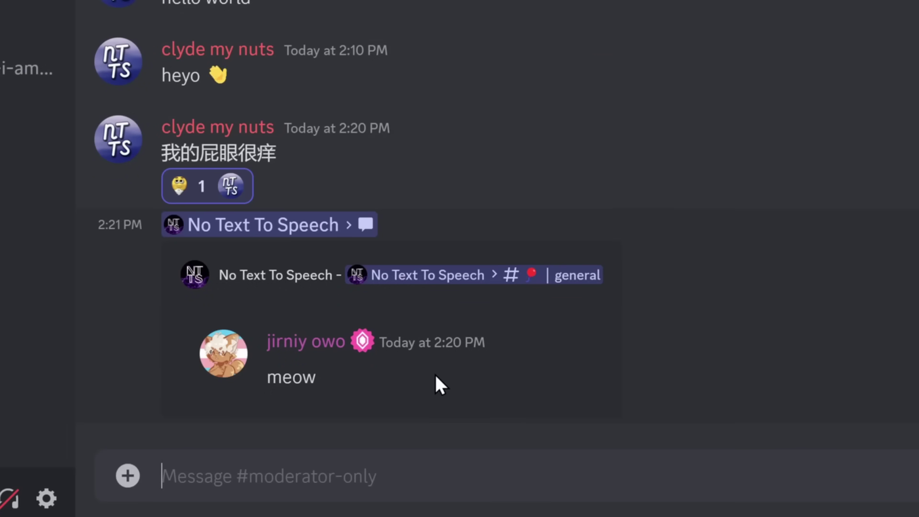
Copy the link to the 'meow' message and send it in #moderator-only.
left_click(879, 258)
left_click(780, 404)
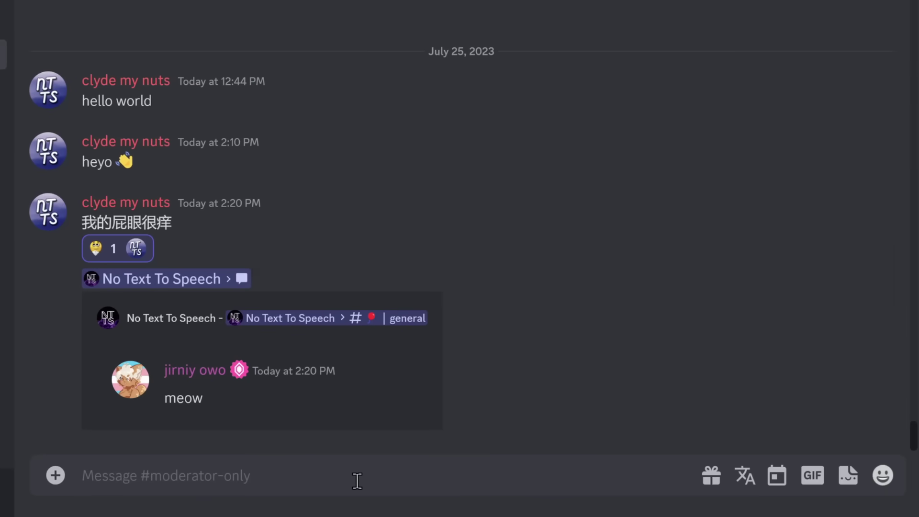
key("ctrl+v")
key("Return")
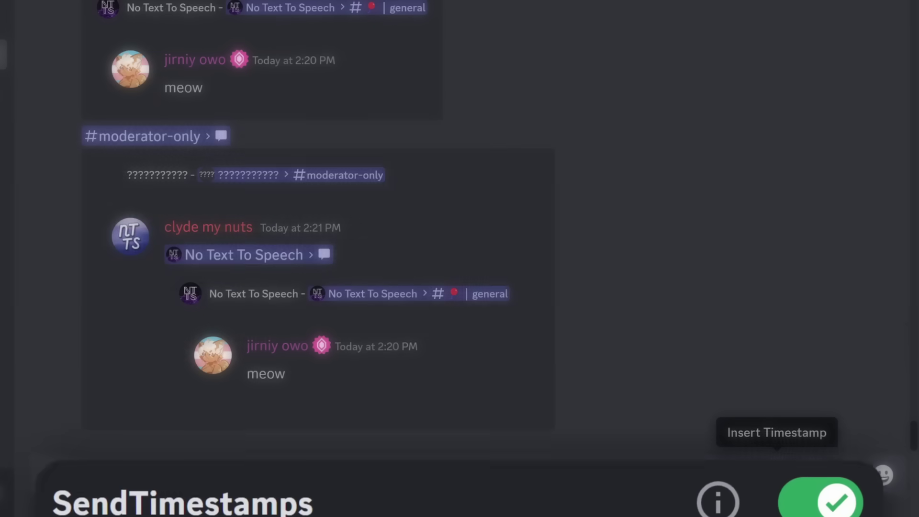
Post an August 1, 2023 relative timestamp ('in 7 days'), then send 'I am going to blow up in 7 days'.
left_click(776, 476)
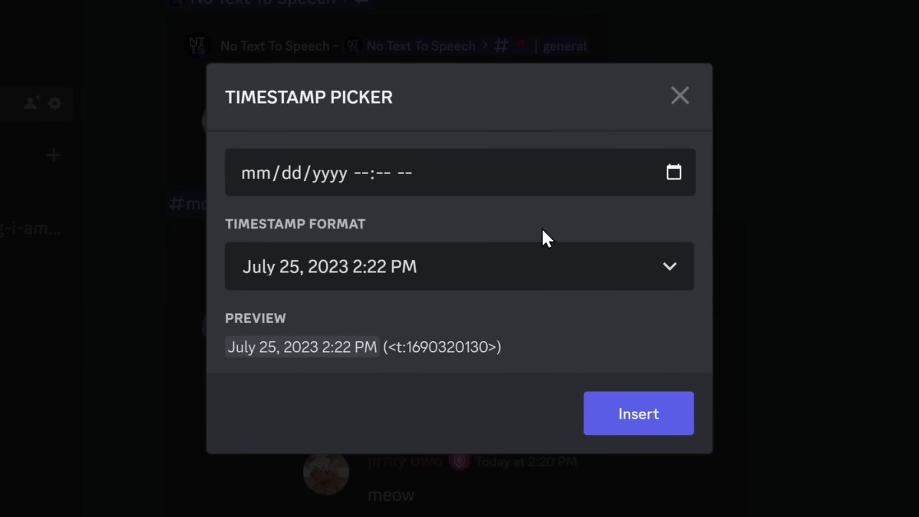
left_click(473, 192)
left_click(318, 459)
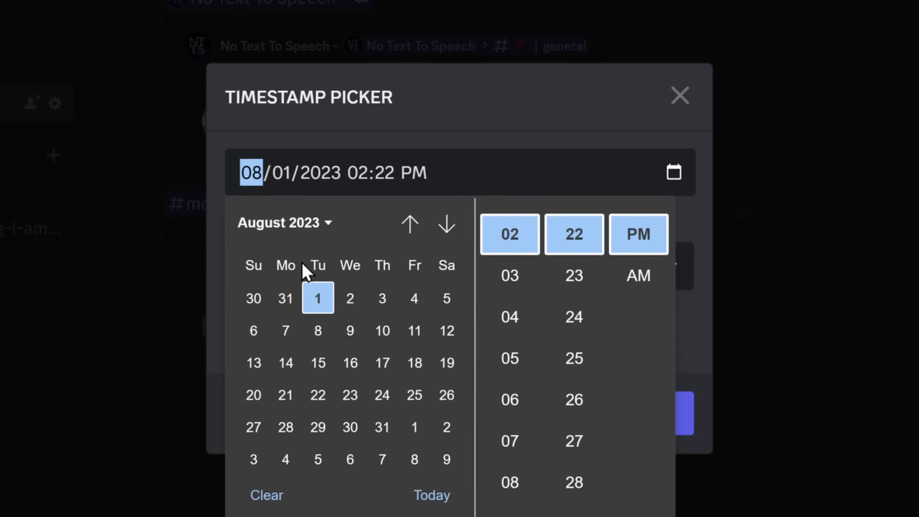
left_click(479, 111)
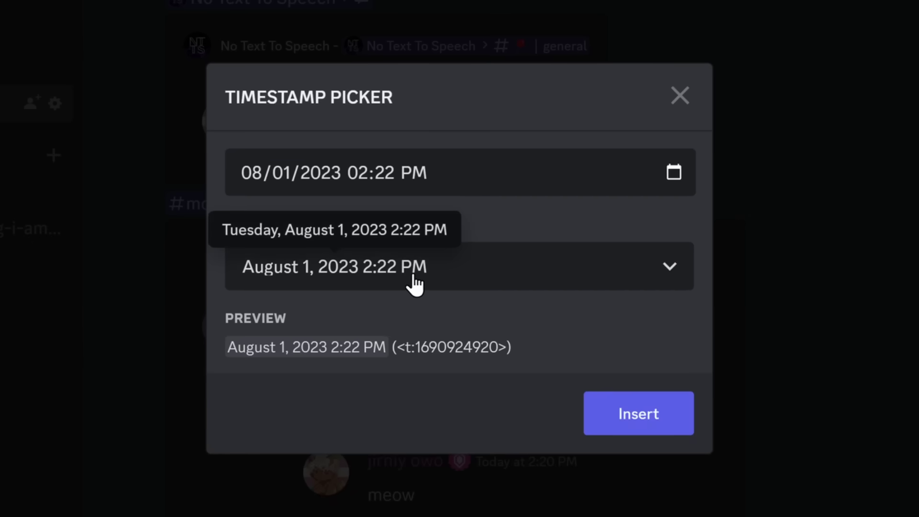
left_click(416, 280)
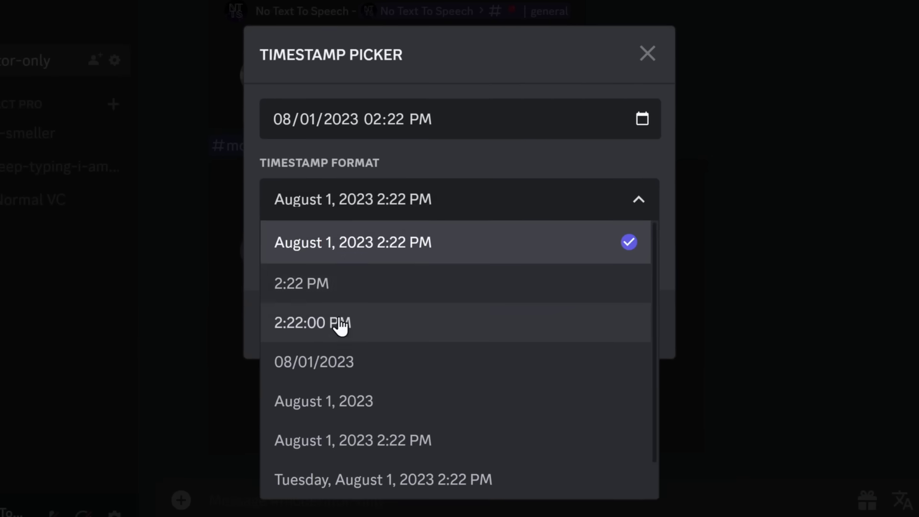
scroll(336, 468, "down", 1)
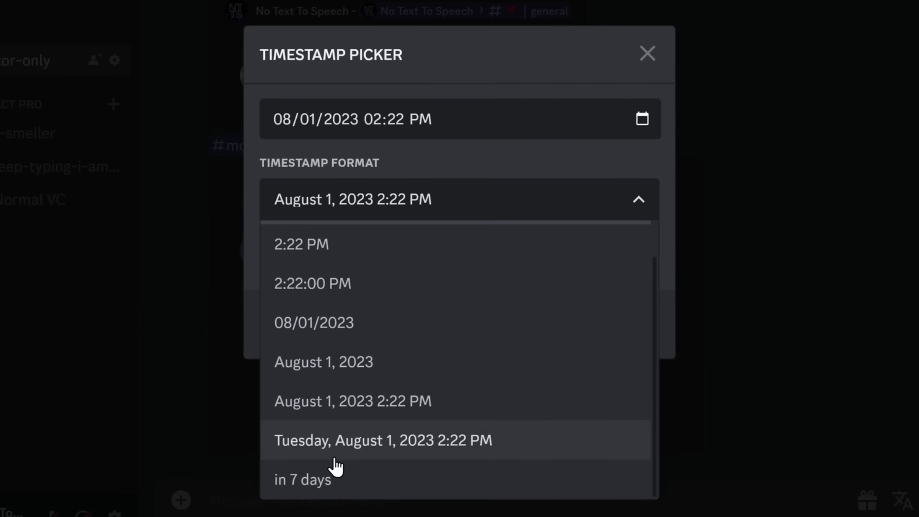
left_click(337, 476)
left_click(606, 344)
key("Return")
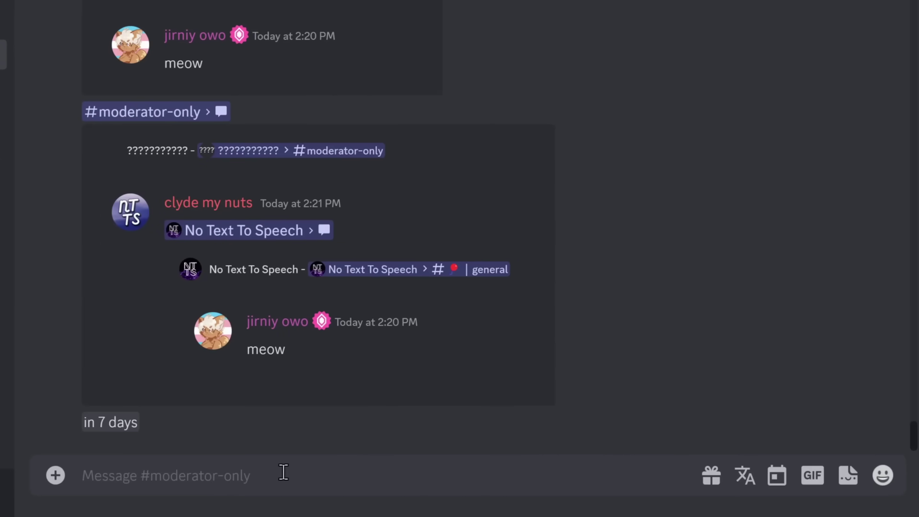
key("ctrl+v")
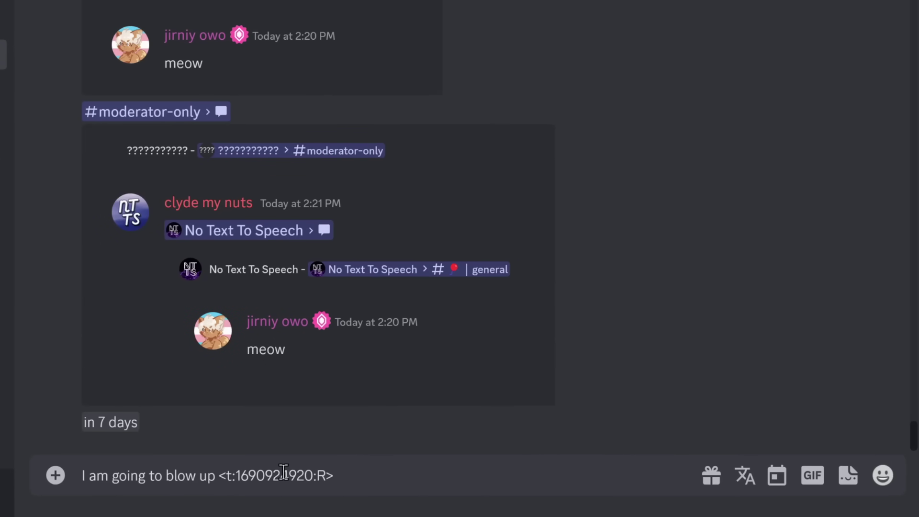
key("Return")
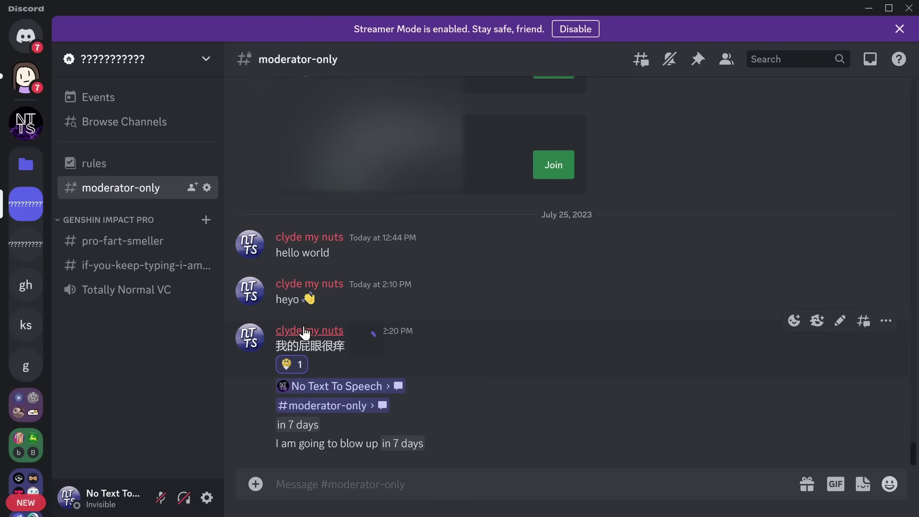
Open the message author's profile and browse all 58 of their user reviews.
left_click(305, 332)
scroll(478, 407, "down", 3)
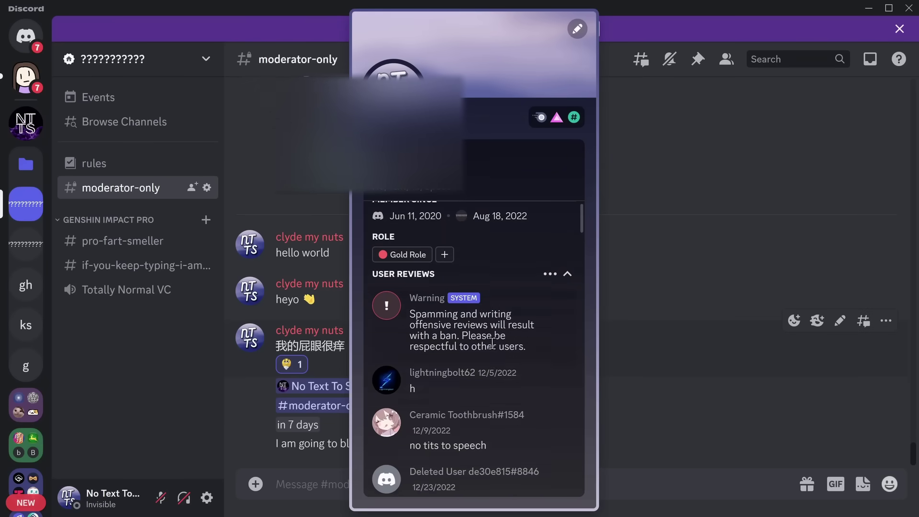
left_click(547, 258)
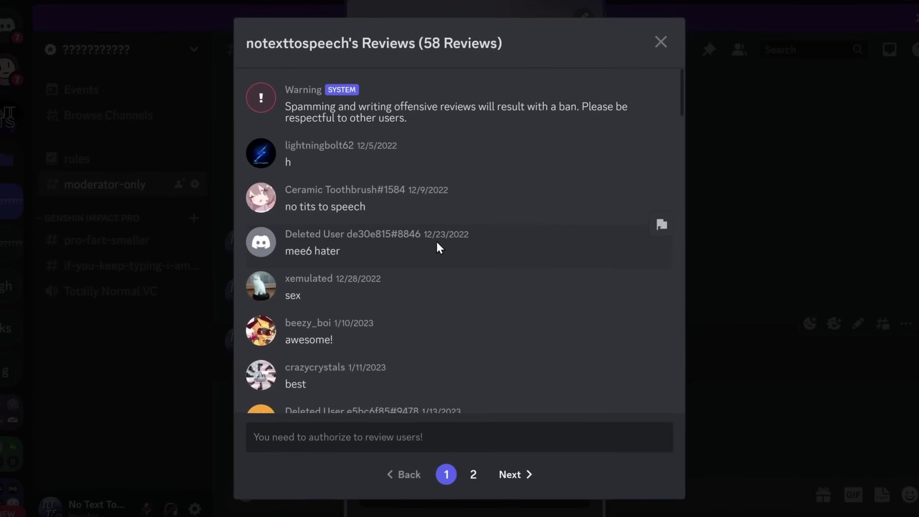
scroll(420, 243, "down", 8)
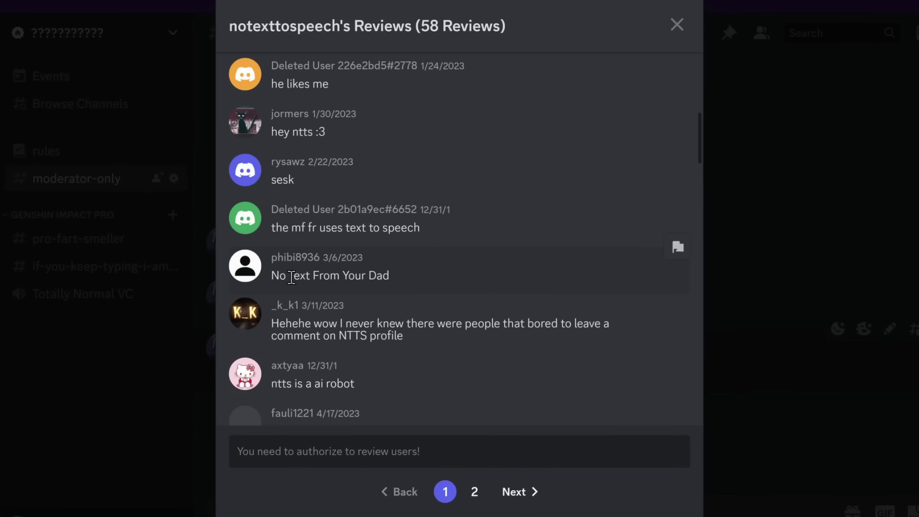
scroll(383, 309, "down", 10)
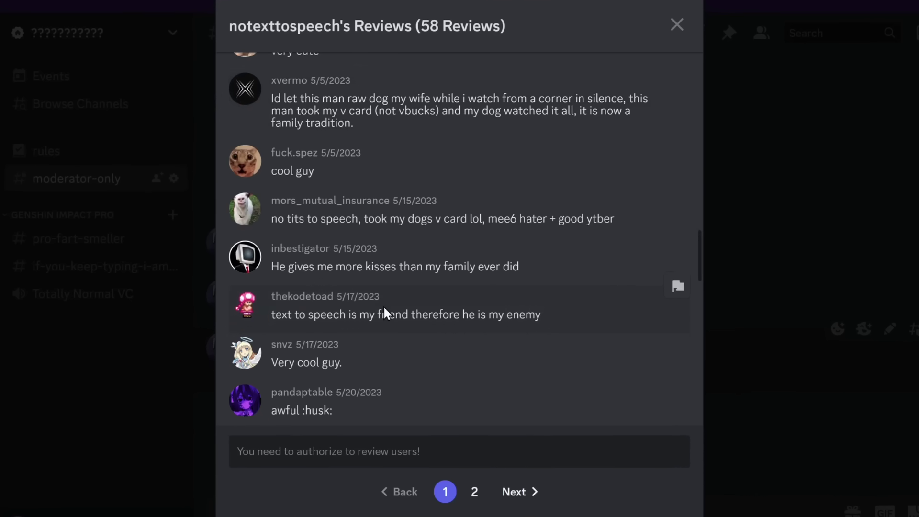
scroll(384, 311, "down", 5)
scroll(384, 312, "up", 5)
scroll(335, 203, "up", 2)
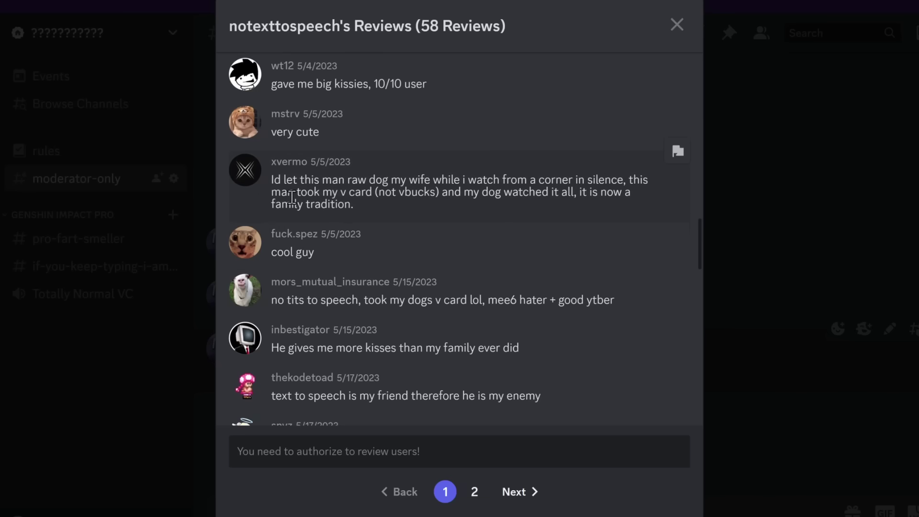
left_click_drag(377, 182, 430, 181)
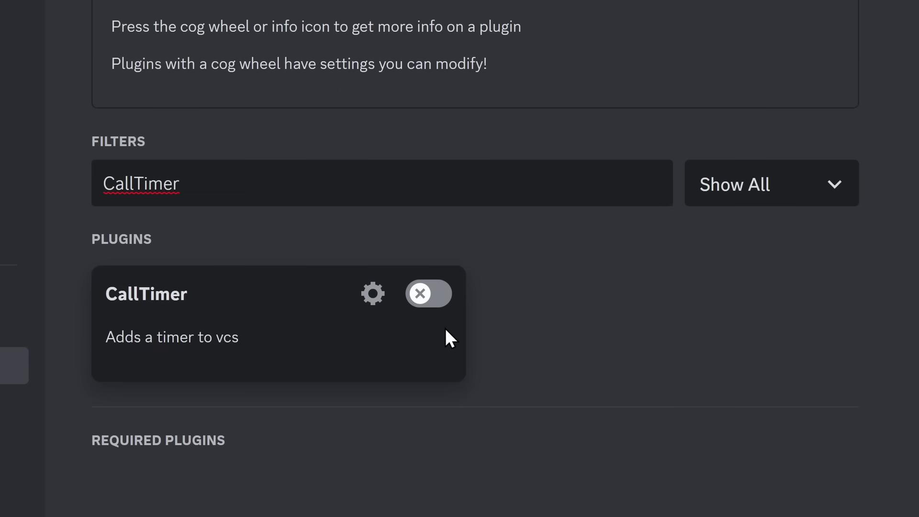
Switch on the CallTimer and DisableDMCallIdle plugins.
left_click(427, 294)
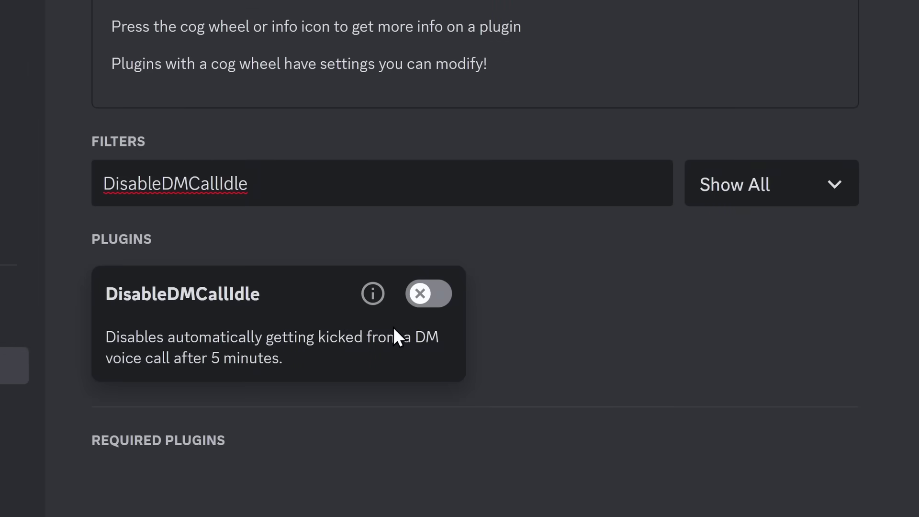
left_click(428, 294)
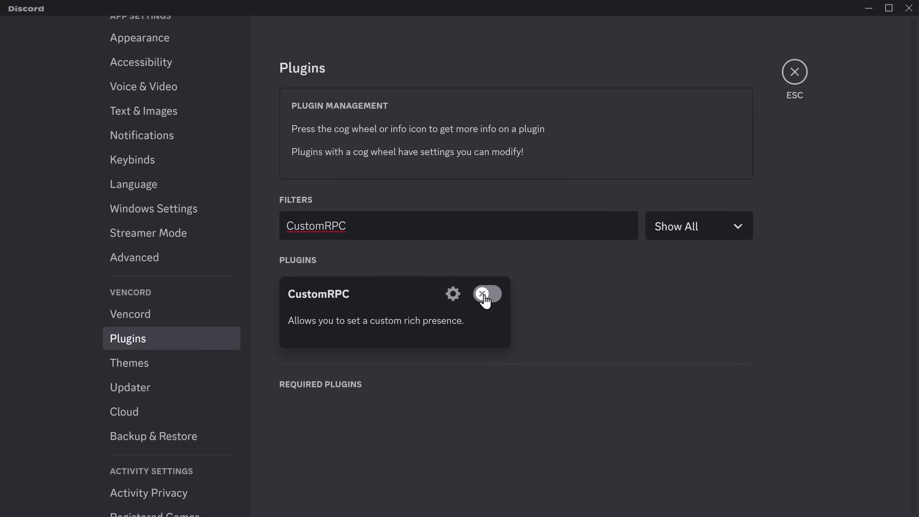
Close settings, view your profile's custom presence and try its YouTube and Discord server buttons.
left_click(794, 73)
left_click(766, 91)
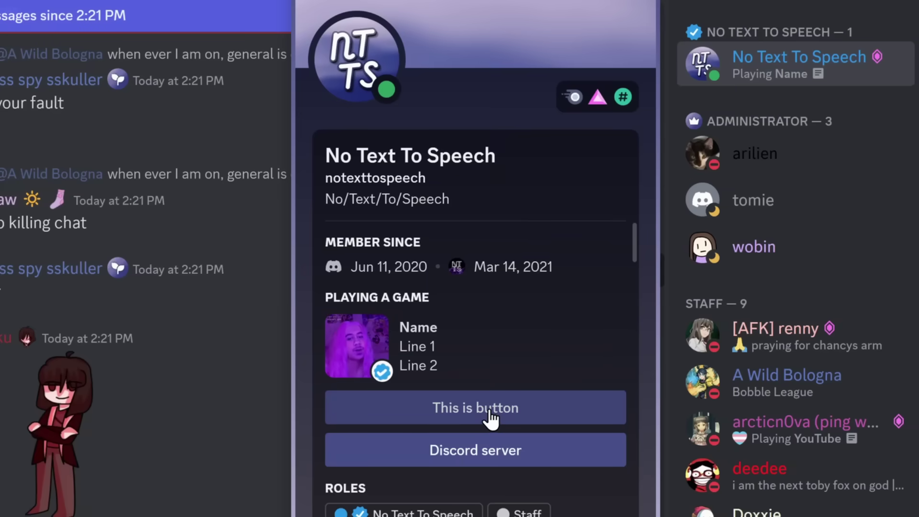
left_click(489, 412)
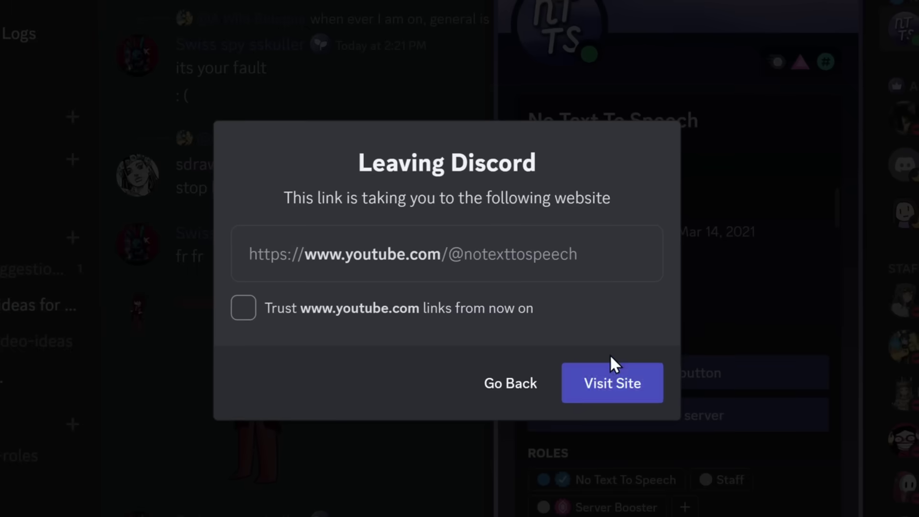
left_click(612, 381)
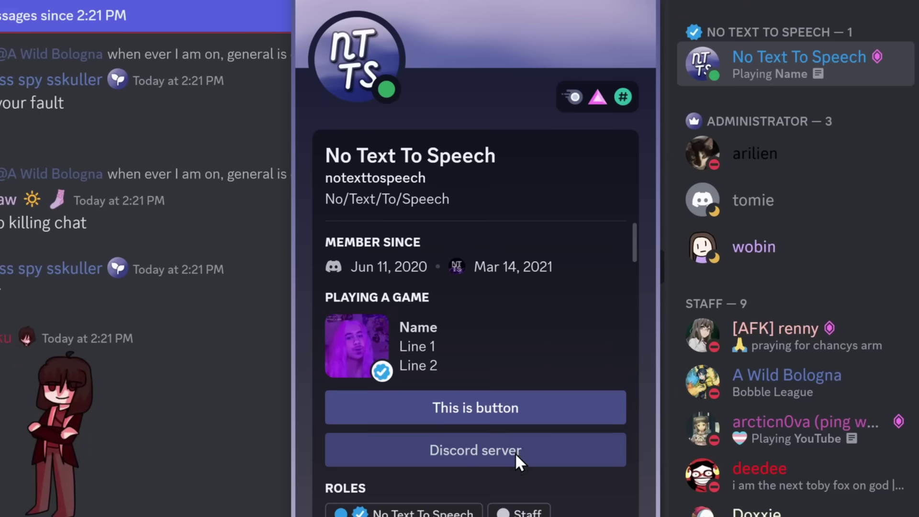
left_click(515, 453)
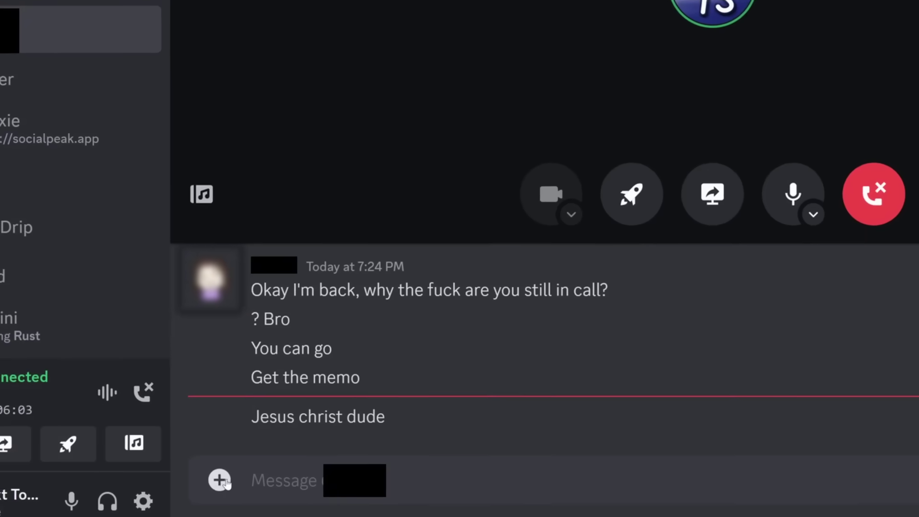
Record a 0:14 voice message from the upload menu, send it in the DM, then play and pause it.
right_click(255, 485)
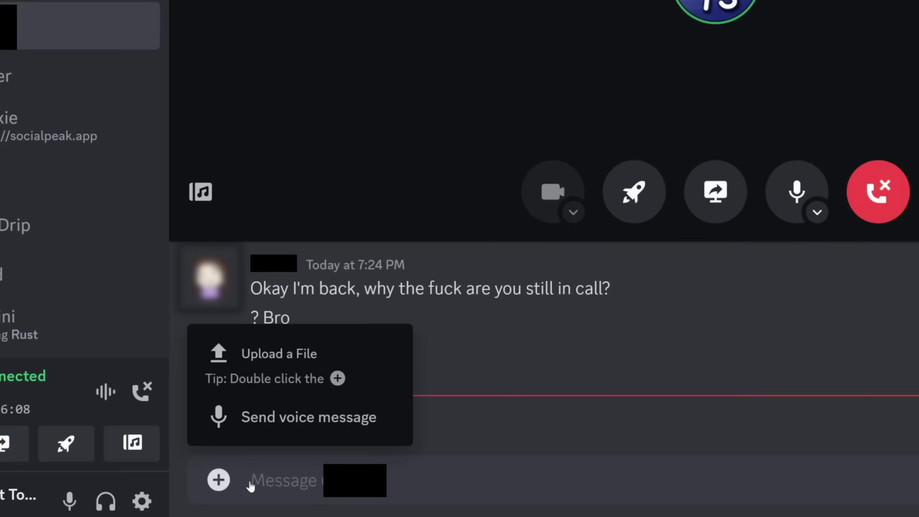
left_click(245, 430)
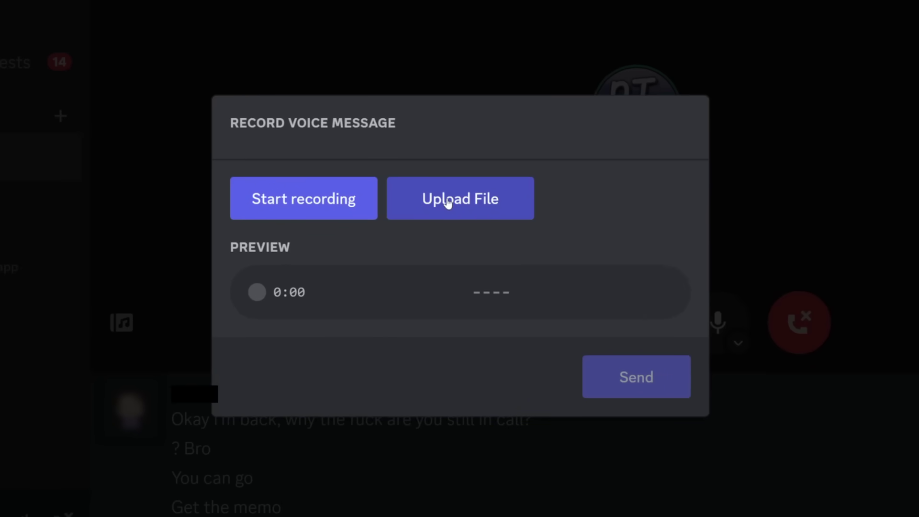
left_click(334, 195)
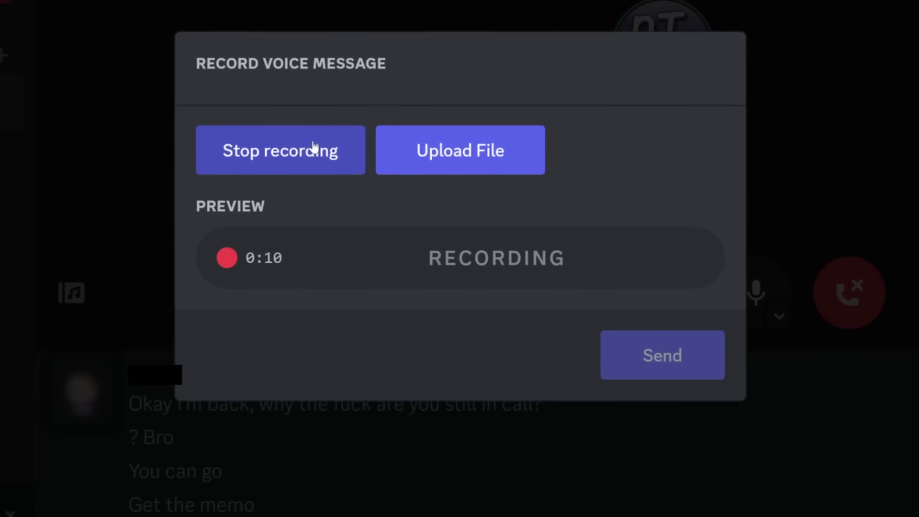
left_click(273, 145)
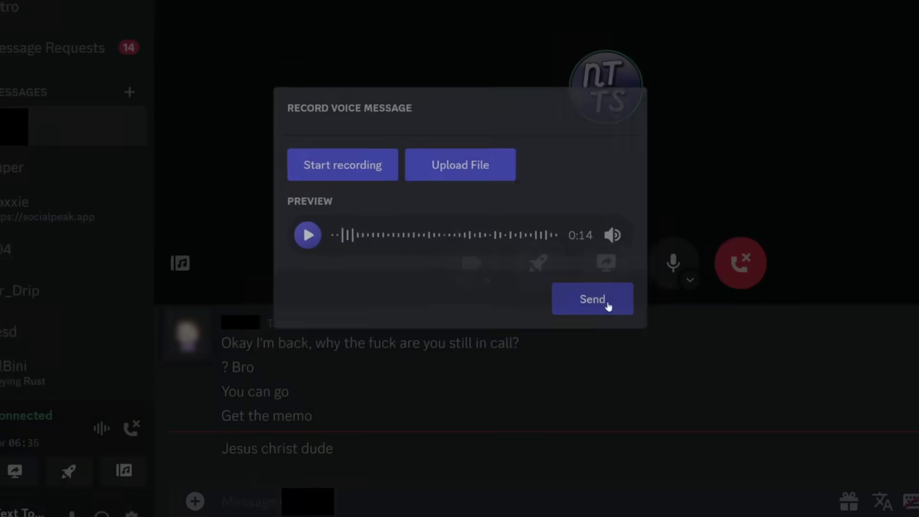
left_click(606, 304)
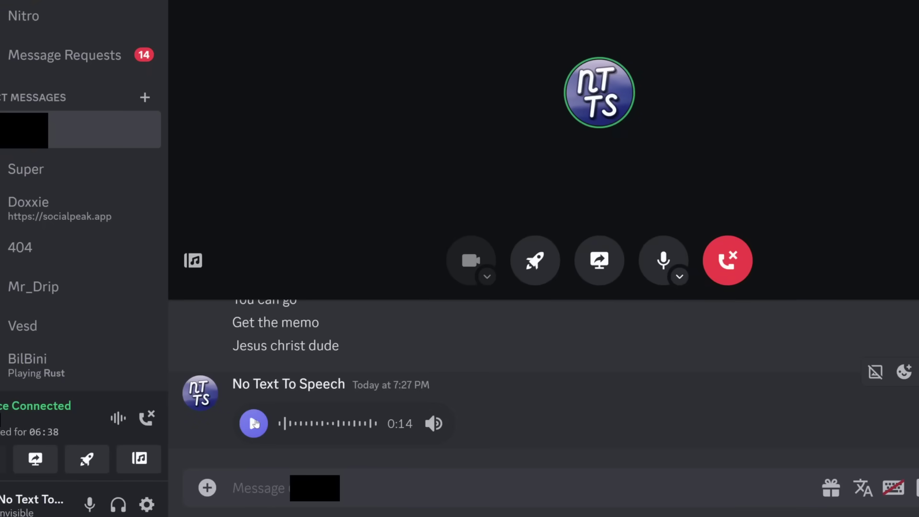
left_click(254, 423)
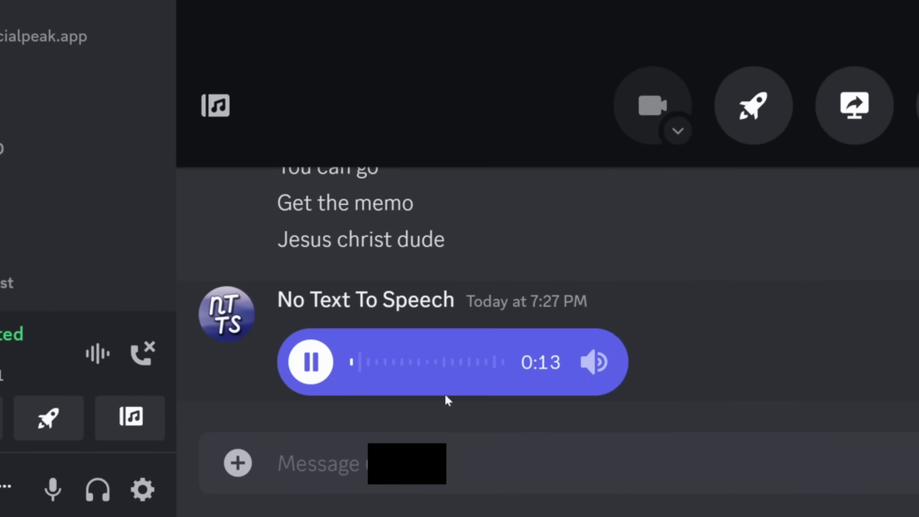
left_click(310, 366)
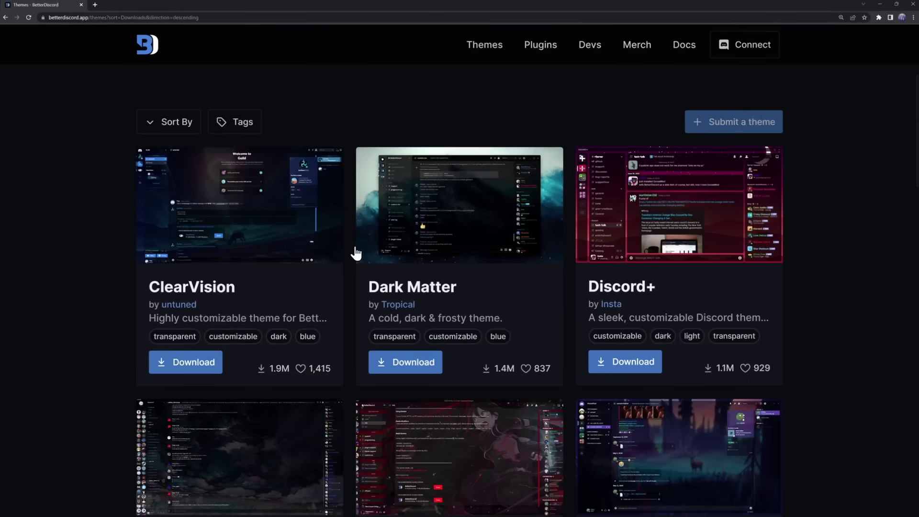
Scroll the BetterDiscord themes list down to the Zelk theme card.
scroll(353, 205, "down", 5)
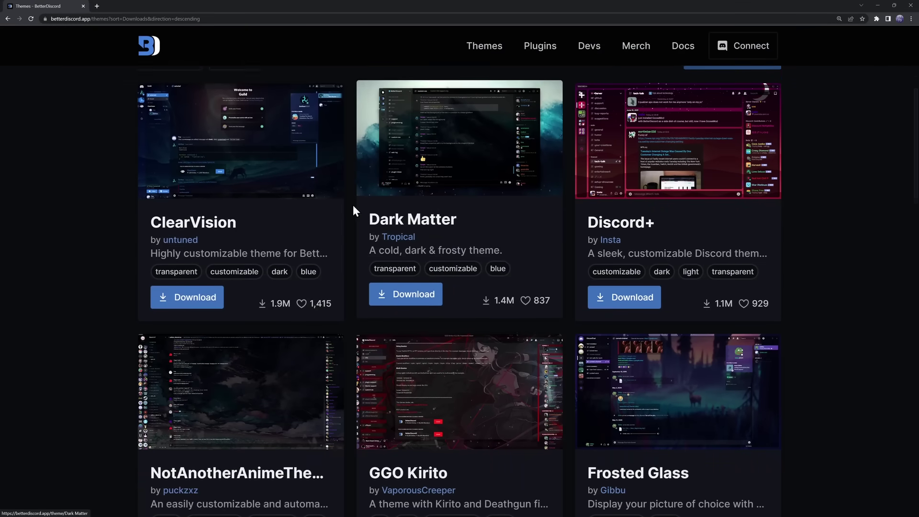
scroll(363, 214, "down", 20)
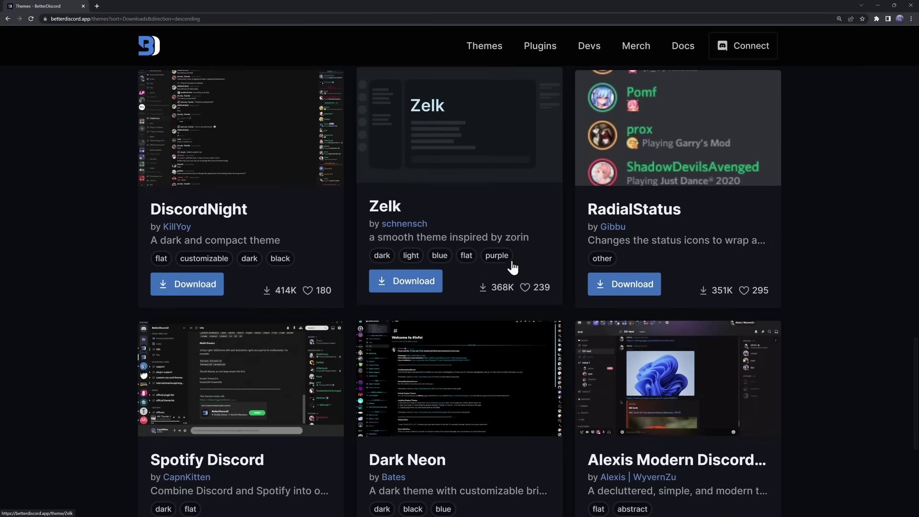
Open Zelk's GitHub repo, view zelkBD.theme.css raw and select its URL.
left_click(468, 211)
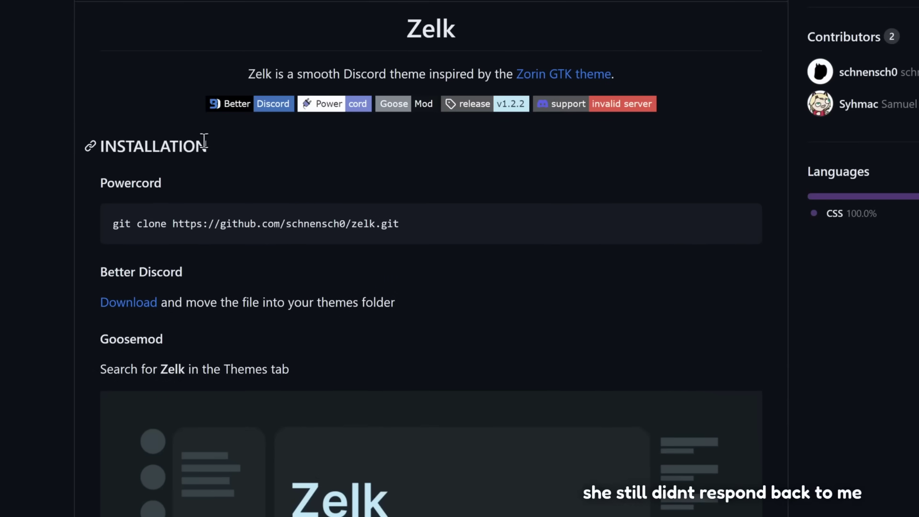
scroll(271, 203, "up", 8)
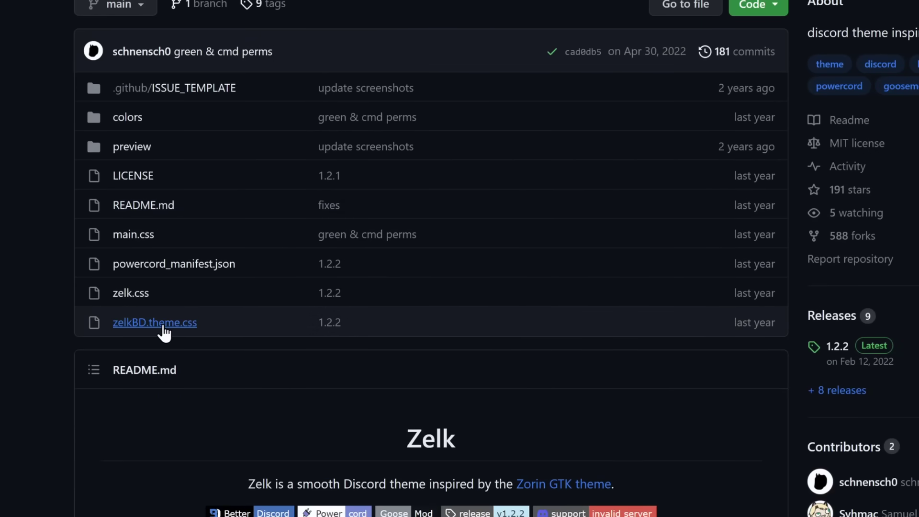
left_click(147, 329)
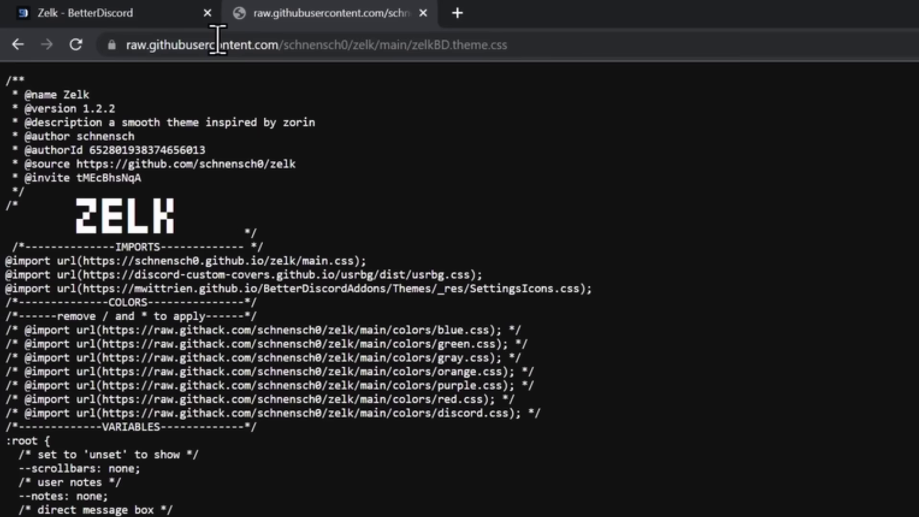
left_click(219, 44)
key("ctrl+c")
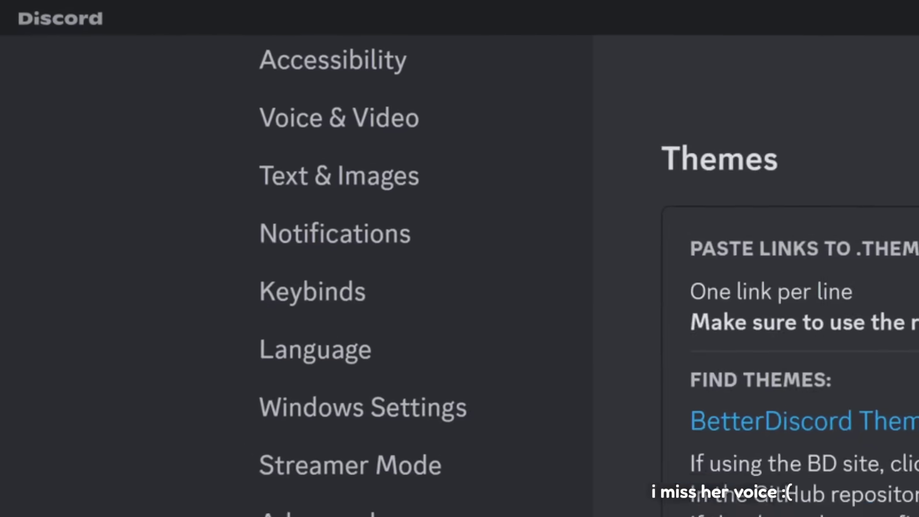
Paste the raw Zelk theme link into Themes and view Discord with Zelk applied.
left_click(355, 351)
key("ctrl+v")
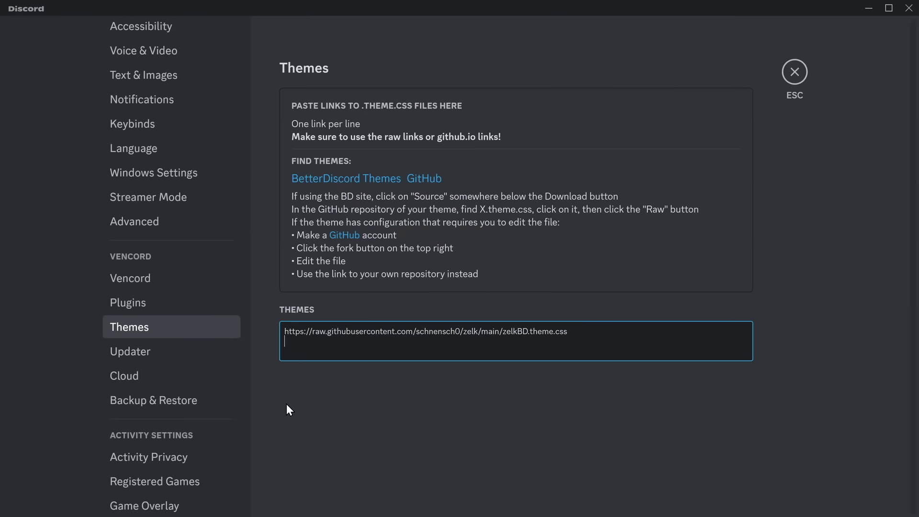
key("Escape")
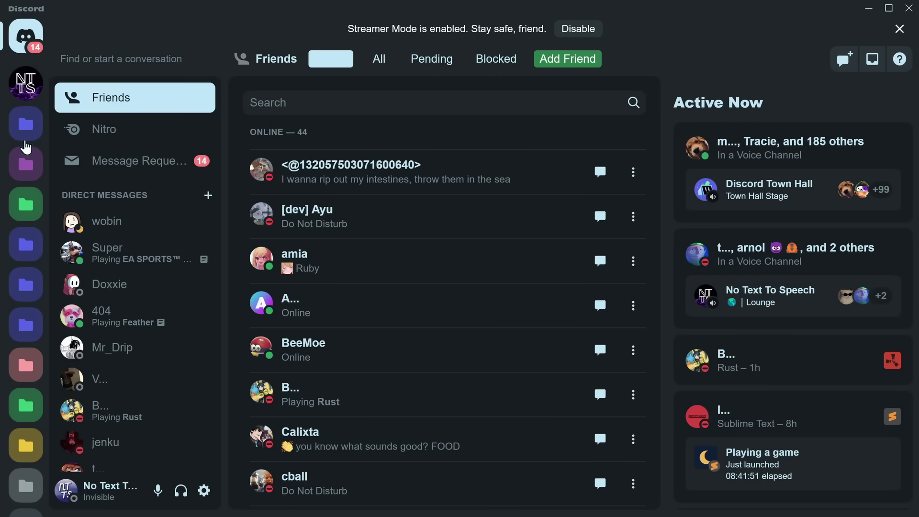
left_click(26, 125)
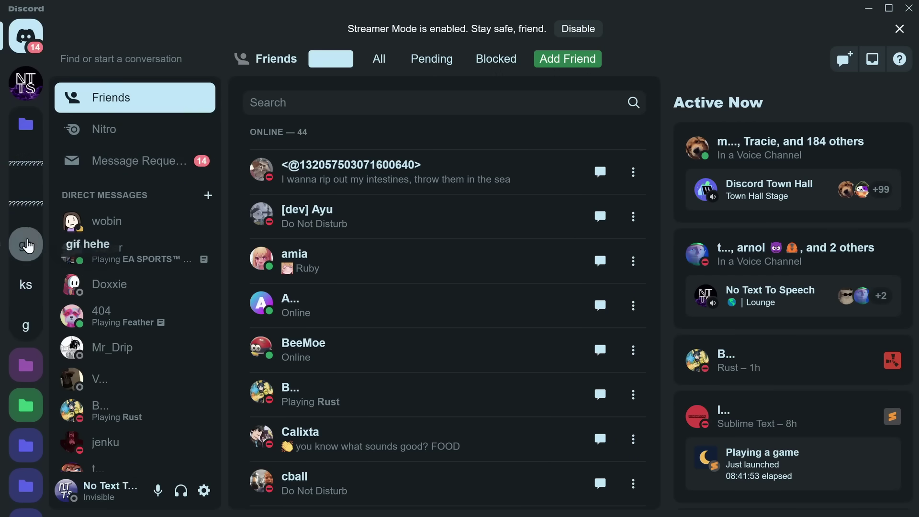
Delete the Zelk link from the Vencord Themes settings to restore the default look.
key("ctrl+comma")
left_click(61, 148)
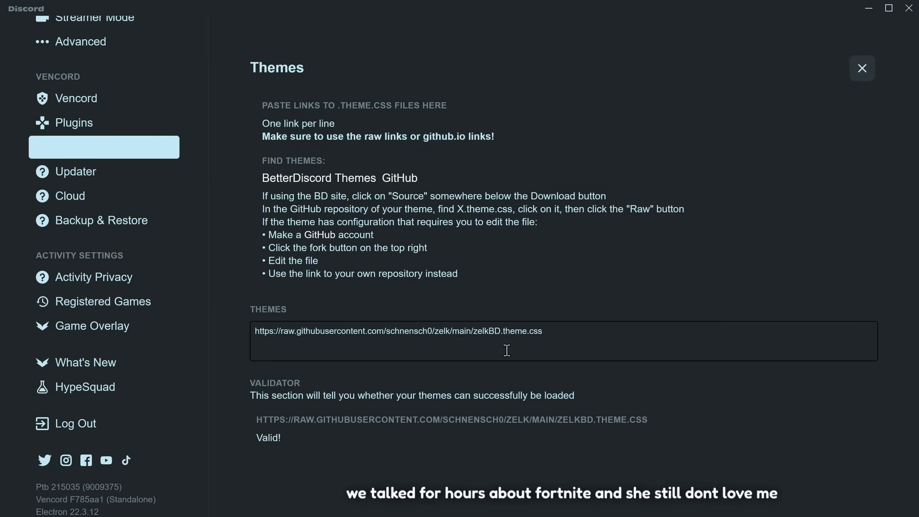
left_click_drag(506, 351, 237, 332)
key("BackSpace")
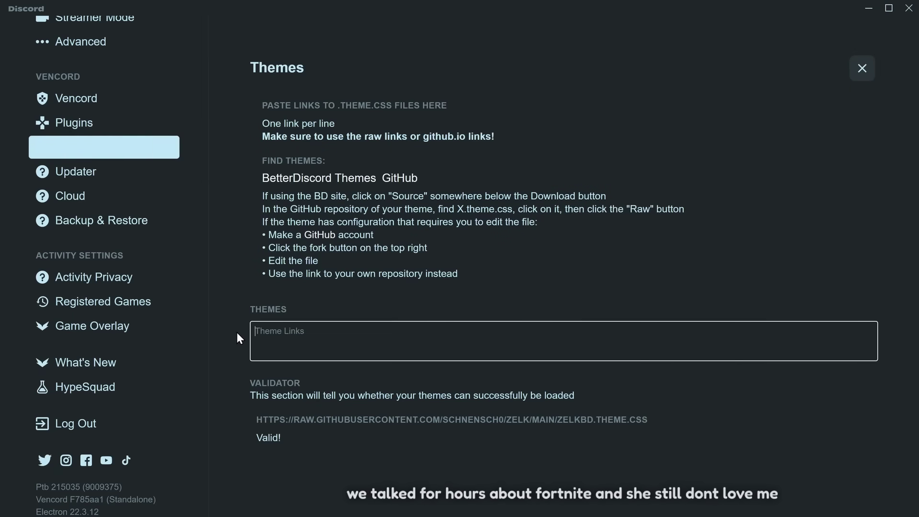